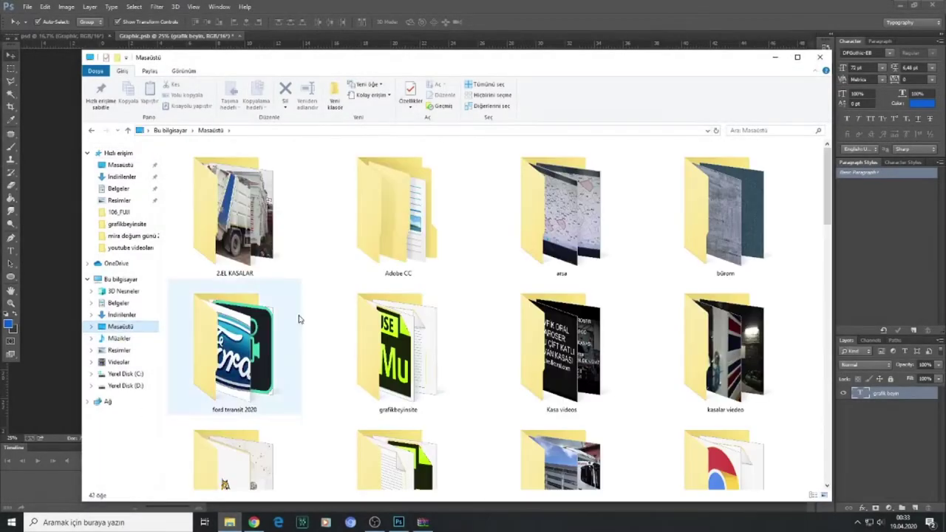
# Place the grafikbeyin logo, delete the old blue 'grafik beyin' text, and move the logo up
pyautogui.doubleClick(213, 247)
pyautogui.moveTo(362, 317); pyautogui.dragTo(368, 255)
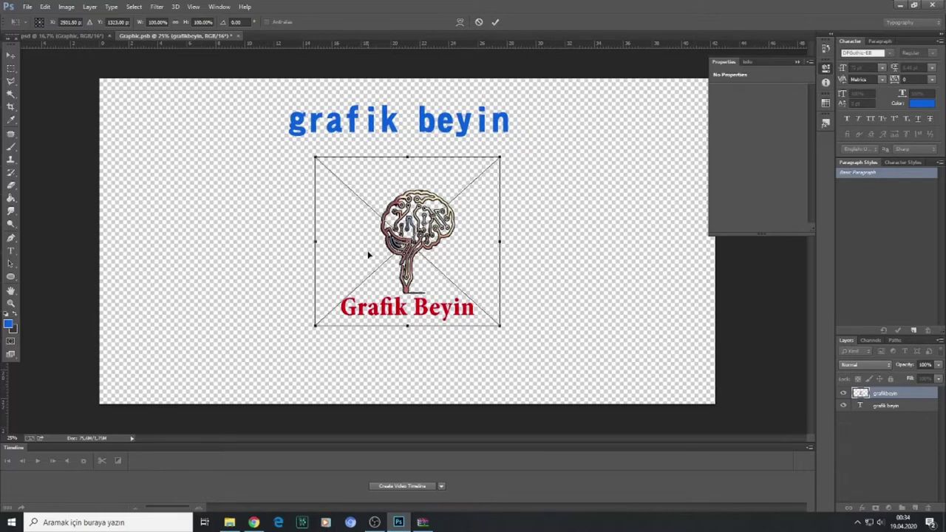
pyautogui.press('Return')
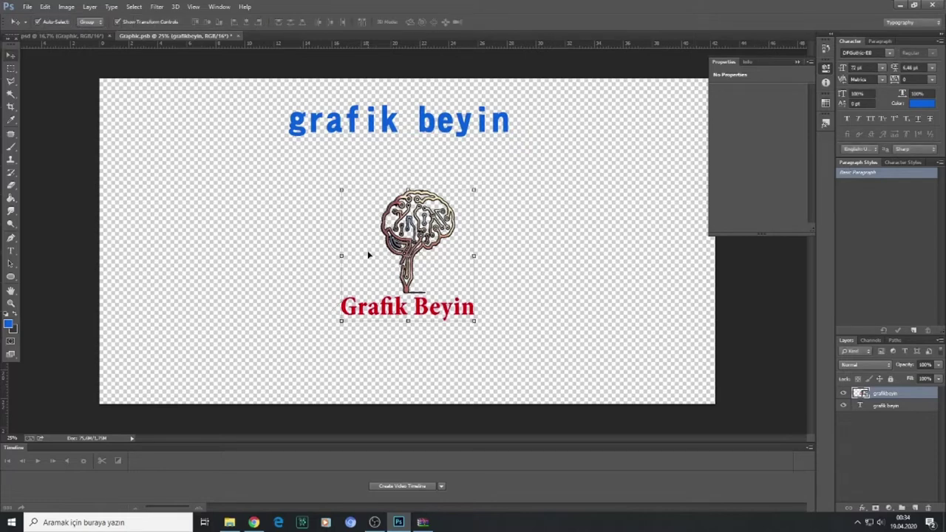
pyautogui.click(384, 121)
pyautogui.press('Delete')
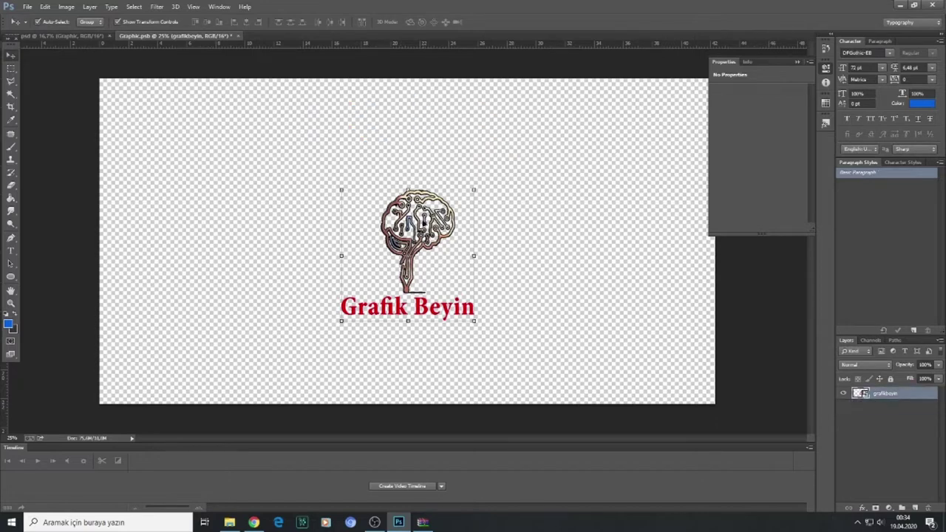
pyautogui.moveTo(425, 248)
pyautogui.mouseDown()
pyautogui.moveTo(413, 142)
pyautogui.moveTo(275, 146)
pyautogui.mouseUp()
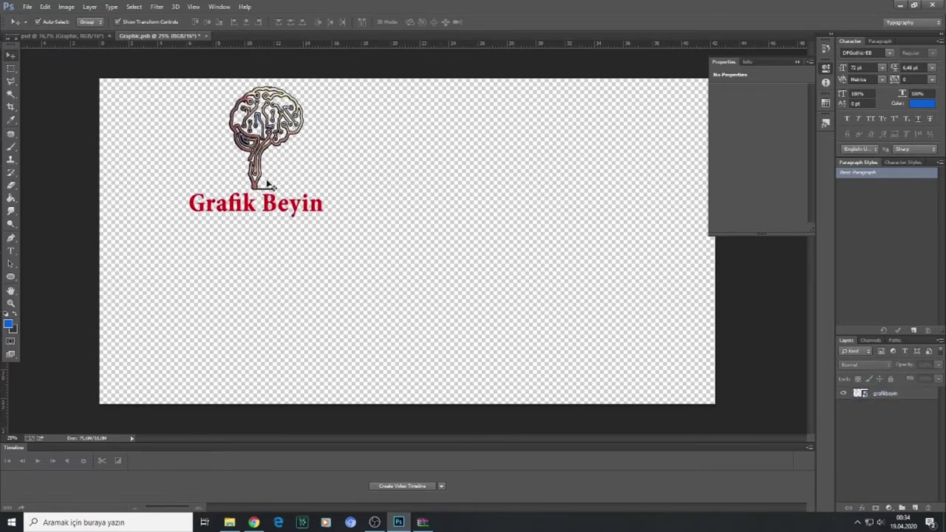
# Add a website text line beside the logo and try different fonts for it
pyautogui.press('t')
pyautogui.click(367, 174)
pyautogui.write('afikbeyin.con')
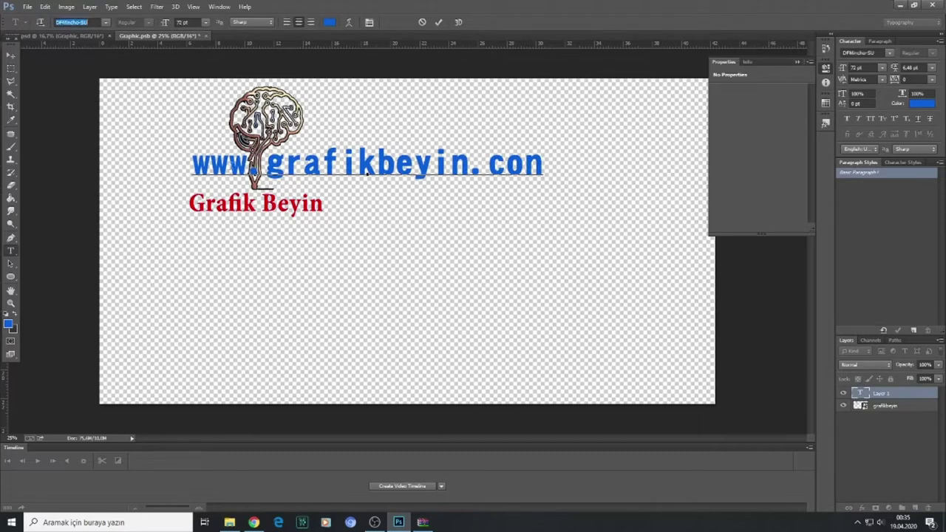
pyautogui.press('Down')
pyautogui.press('Down')
pyautogui.press('Down')
pyautogui.hotkey('ctrl', 'Return')
# Move the website text right of the logo and fix its ending to '.com'
pyautogui.press('v')
pyautogui.moveTo(323, 155); pyautogui.dragTo(434, 142)
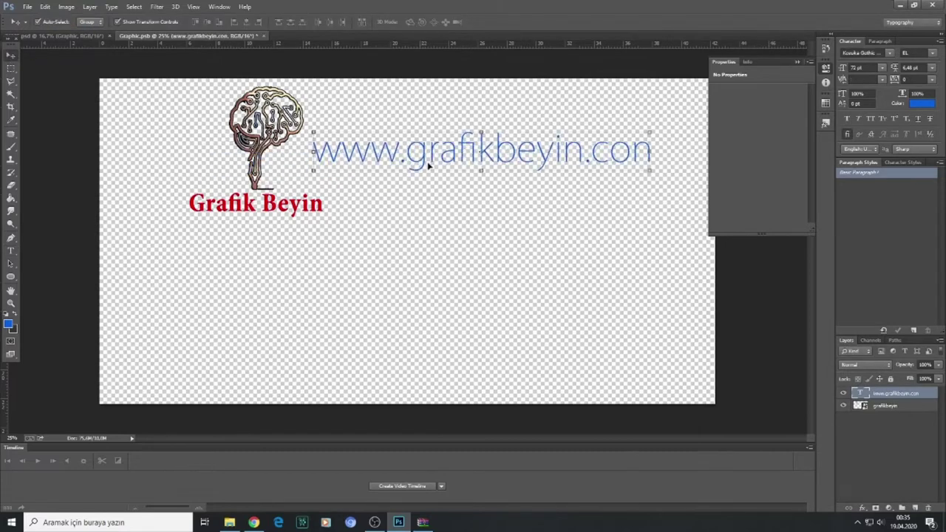
pyautogui.click(18, 250)
pyautogui.click(650, 152)
pyautogui.press('BackSpace')
pyautogui.write('m')
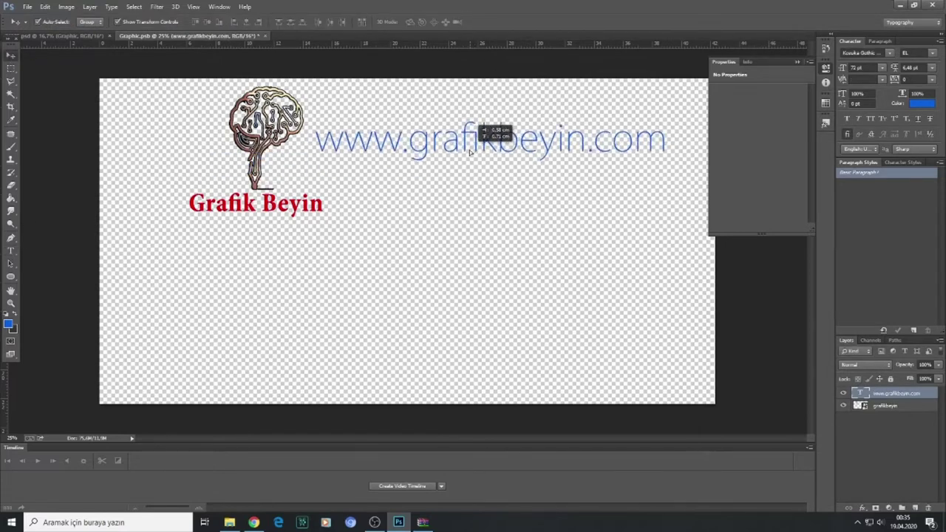
pyautogui.click(332, 231)
pyautogui.hotkey('ctrl', 'Return')
pyautogui.press('v')
pyautogui.moveTo(407, 262); pyautogui.dragTo(483, 250)
pyautogui.moveTo(686, 222); pyautogui.dragTo(607, 214)
# Preview the wall mockup, cycle fonts for the website text, and nudge it up
pyautogui.click(82, 36)
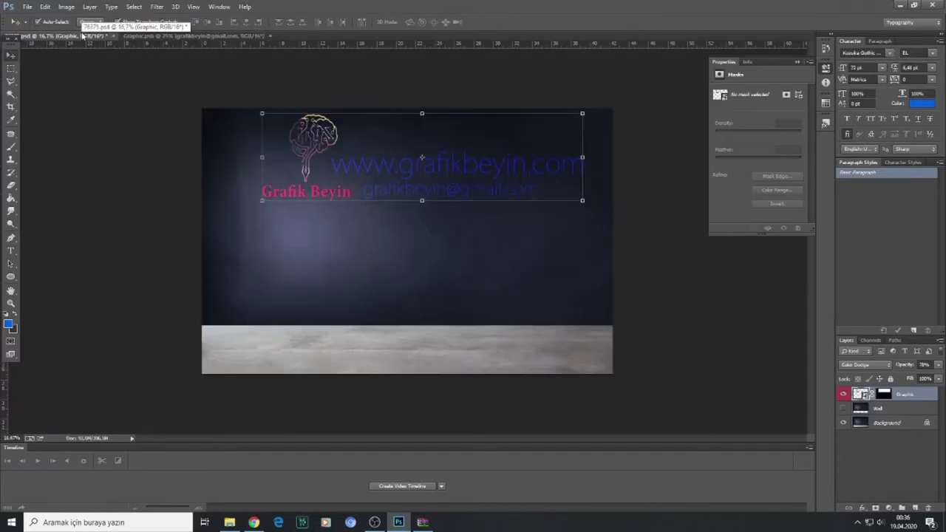
pyautogui.click(174, 35)
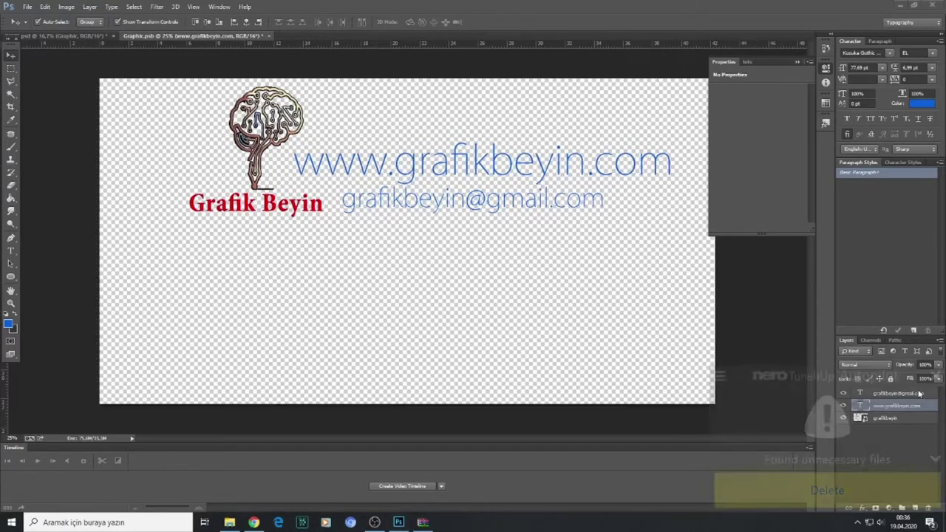
pyautogui.press('Down')
pyautogui.press('Down')
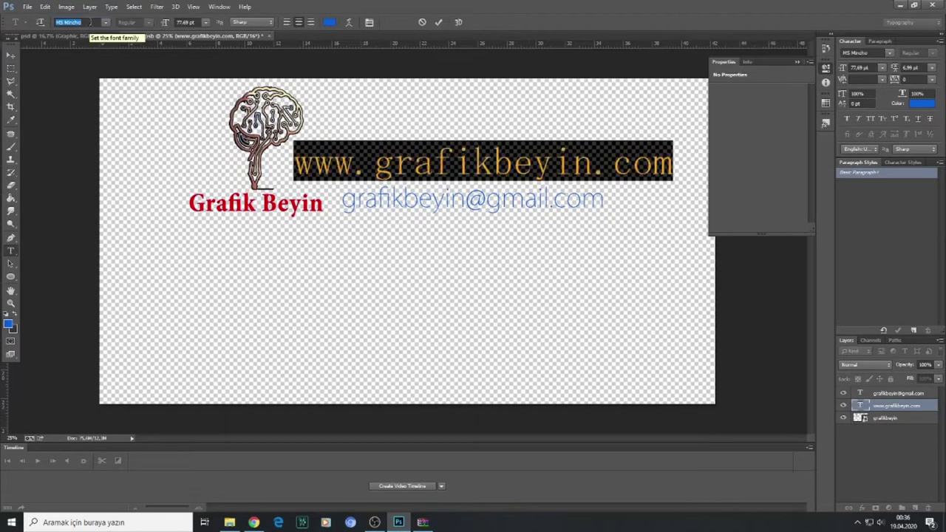
# Recolour the website text light in MS PGothic and move the e-mail line beneath it
pyautogui.press('Down')
pyautogui.moveTo(494, 169); pyautogui.dragTo(502, 139)
pyautogui.click(8, 323)
pyautogui.click(51, 255)
pyautogui.click(258, 227)
pyautogui.doubleClick(859, 393)
pyautogui.press('Down')
pyautogui.press('Down')
pyautogui.moveTo(314, 202); pyautogui.dragTo(319, 177)
# Start a new text line, then shrink the logo toward the top-left
pyautogui.press('t')
pyautogui.click(387, 184)
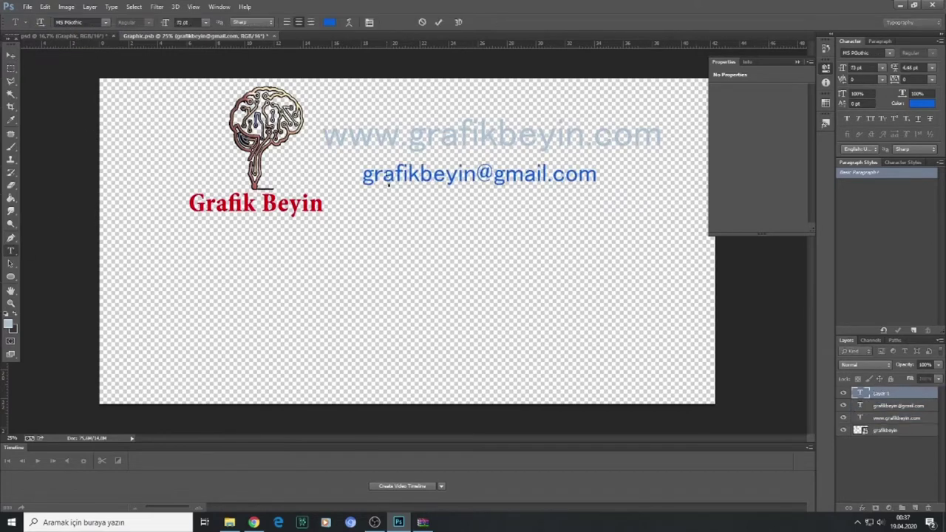
pyautogui.doubleClick(859, 393)
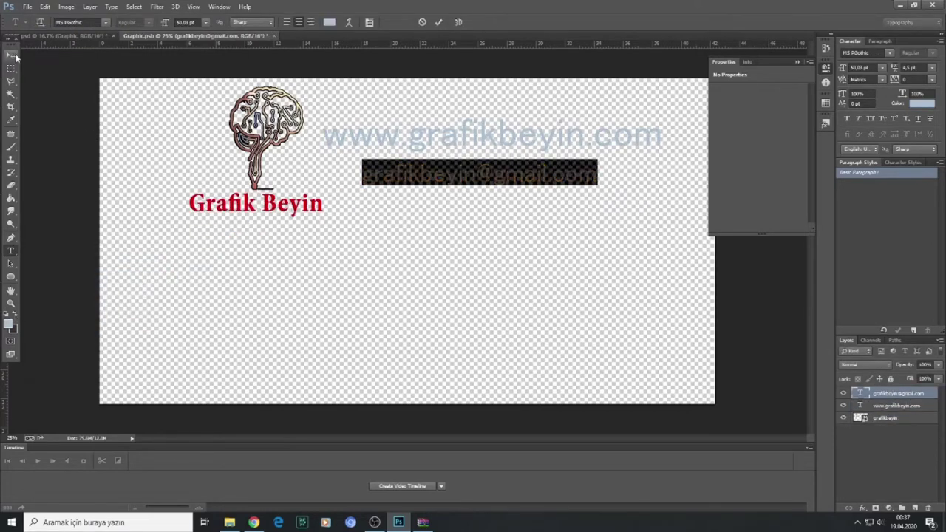
pyautogui.click(65, 35)
pyautogui.click(188, 36)
pyautogui.moveTo(255, 103)
pyautogui.mouseDown()
pyautogui.moveTo(208, 99)
pyautogui.moveTo(198, 80)
pyautogui.moveTo(266, 109)
pyautogui.mouseUp()
pyautogui.press('Return')
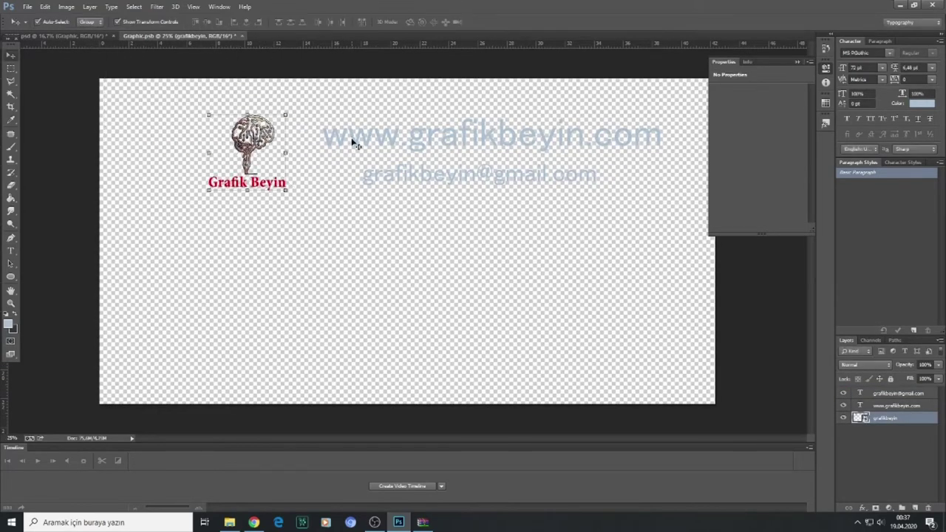
# Scale the website text down and move it up-left
pyautogui.click(414, 135)
pyautogui.hotkey('ctrl', 't')
pyautogui.moveTo(522, 178)
pyautogui.mouseDown()
pyautogui.moveTo(467, 169)
pyautogui.moveTo(468, 146)
pyautogui.mouseUp()
pyautogui.press('Return')
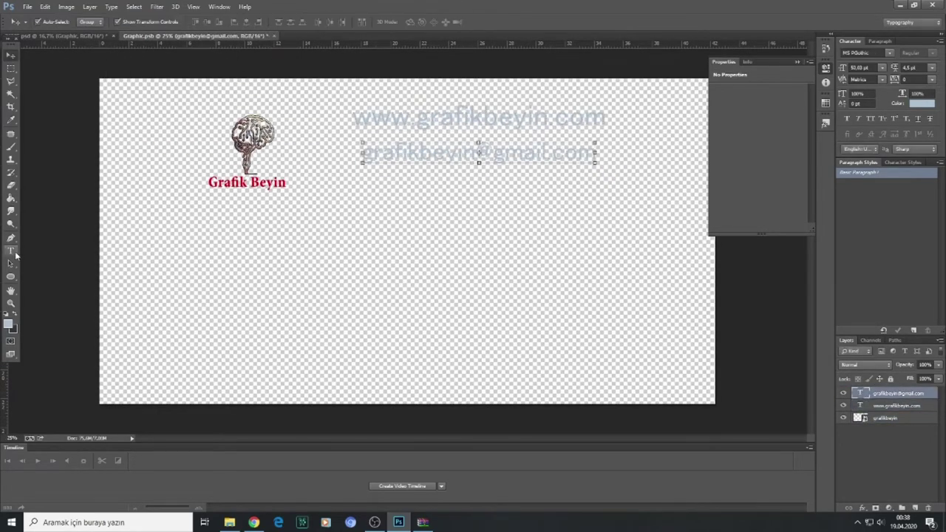
# Add the 'Abone olmayı unutmayınız' line at 36 pt and place it under Grafik Beyin
pyautogui.write('Abone olmayı unutmayınız')
pyautogui.hotkey('ctrl', 'a')
pyautogui.click(206, 22)
pyautogui.click(190, 152)
pyautogui.click(10, 56)
pyautogui.moveTo(270, 188); pyautogui.dragTo(363, 193)
# Preview the wall mockup and nudge the subscribe line left under the logo
pyautogui.click(74, 36)
pyautogui.click(118, 35)
pyautogui.click(74, 35)
pyautogui.click(118, 35)
pyautogui.moveTo(348, 198); pyautogui.dragTo(322, 198)
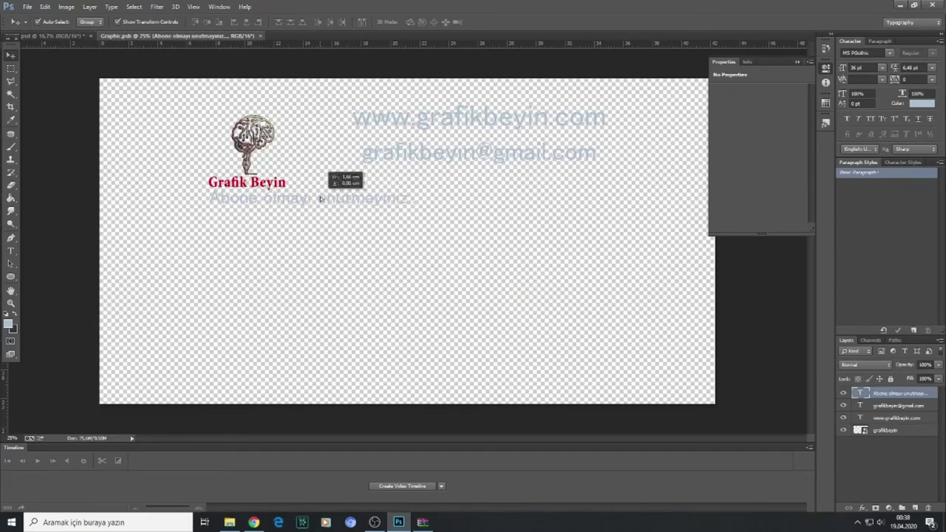
pyautogui.click(76, 38)
pyautogui.click(229, 522)
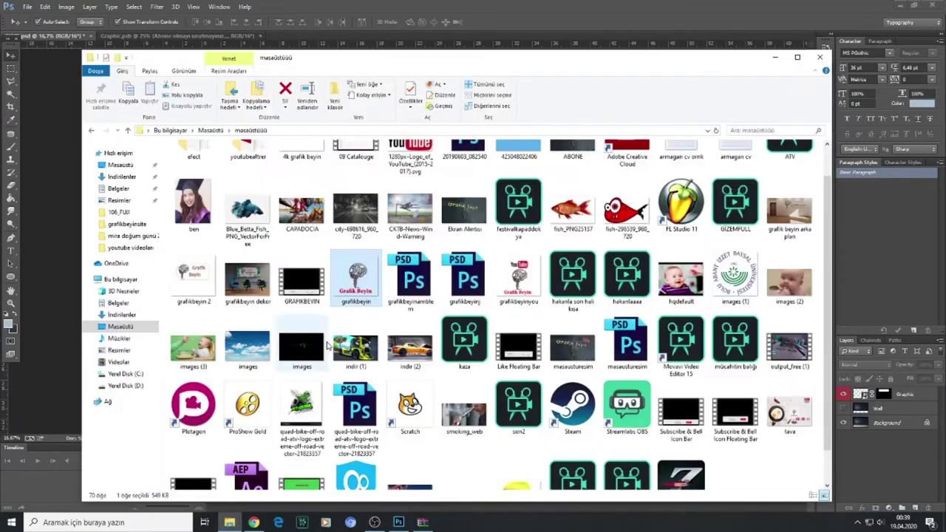
# Place the sofa image from the bürom folder and scale it across the mockup's bottom
pyautogui.scroll(5, 380, 296)
pyautogui.doubleClick(237, 211)
pyautogui.moveTo(313, 225); pyautogui.dragTo(379, 274)
pyautogui.press('Return')
pyautogui.press('e')
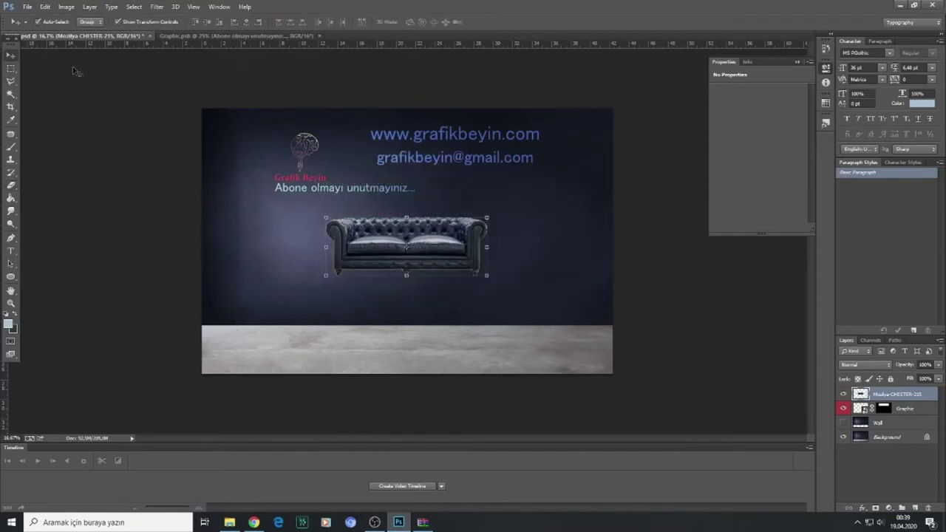
pyautogui.moveTo(486, 275); pyautogui.dragTo(655, 327)
pyautogui.moveTo(327, 327); pyautogui.dragTo(180, 390)
pyautogui.moveTo(561, 310)
pyautogui.mouseDown()
pyautogui.moveTo(567, 357)
pyautogui.moveTo(553, 352)
pyautogui.mouseUp()
pyautogui.press('Return')
# Convert the background to Layer 0 and place a grey wall texture
pyautogui.doubleClick(871, 439)
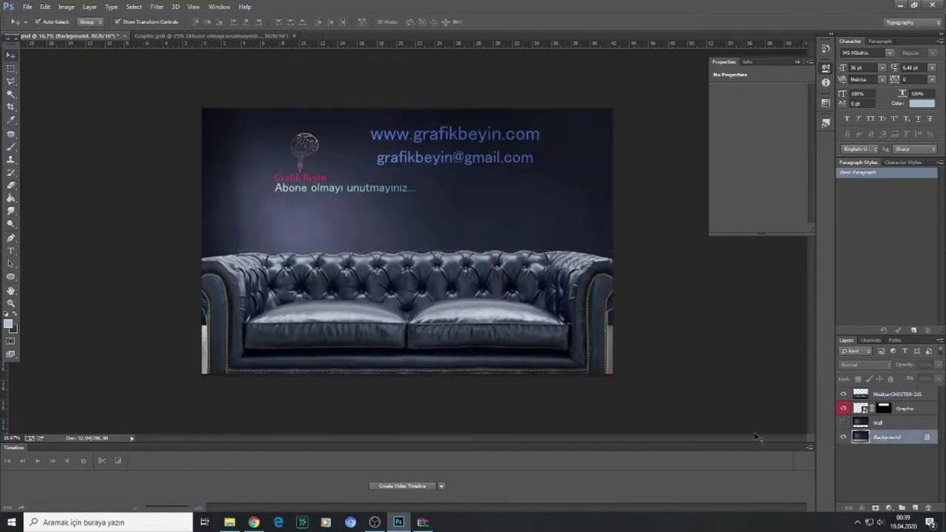
pyautogui.press('Return')
pyautogui.hotkey('alt', 'Tab')
pyautogui.moveTo(193, 173); pyautogui.dragTo(144, 426)
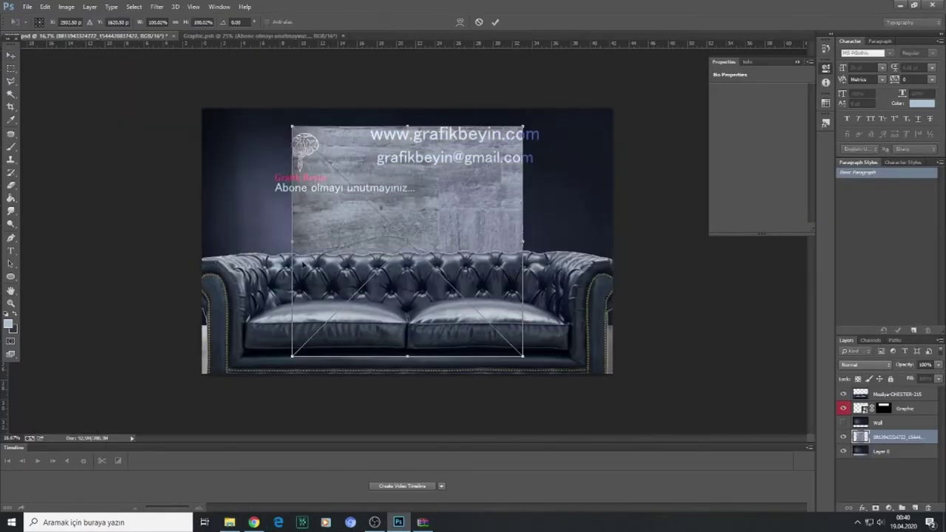
pyautogui.press('Return')
# Try a dark blue wall image, then cancel it and delete the leftover wall layer
pyautogui.hotkey('alt', 'Tab')
pyautogui.moveTo(249, 169); pyautogui.dragTo(407, 241)
pyautogui.moveTo(447, 288); pyautogui.dragTo(633, 327)
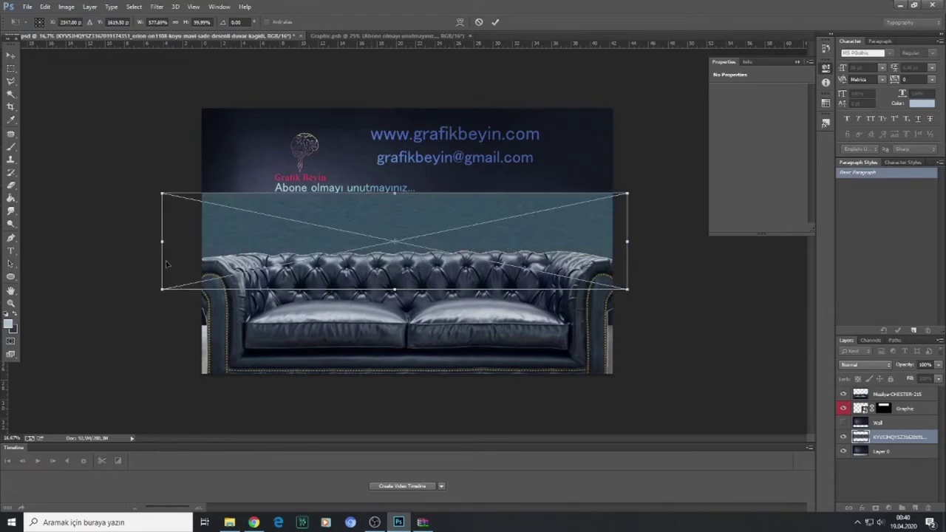
pyautogui.press('Return')
pyautogui.press('Delete')
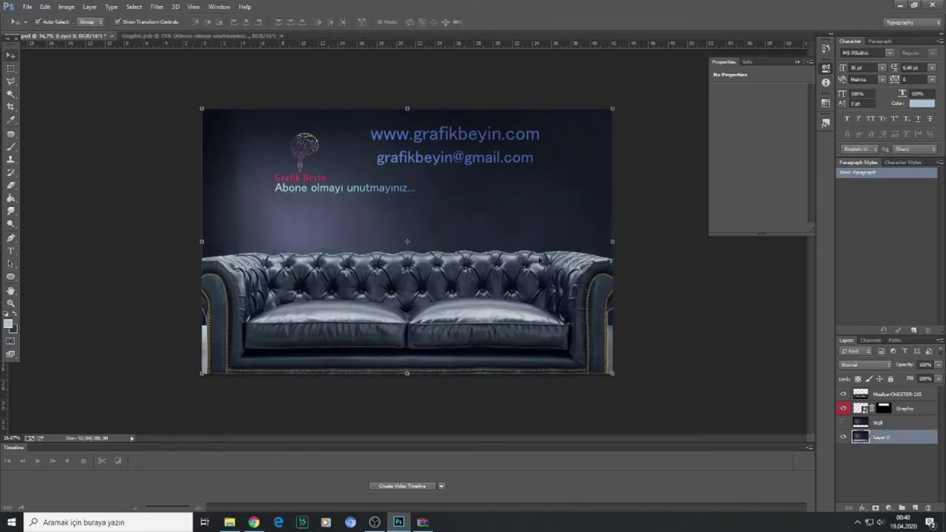
pyautogui.doubleClick(859, 408)
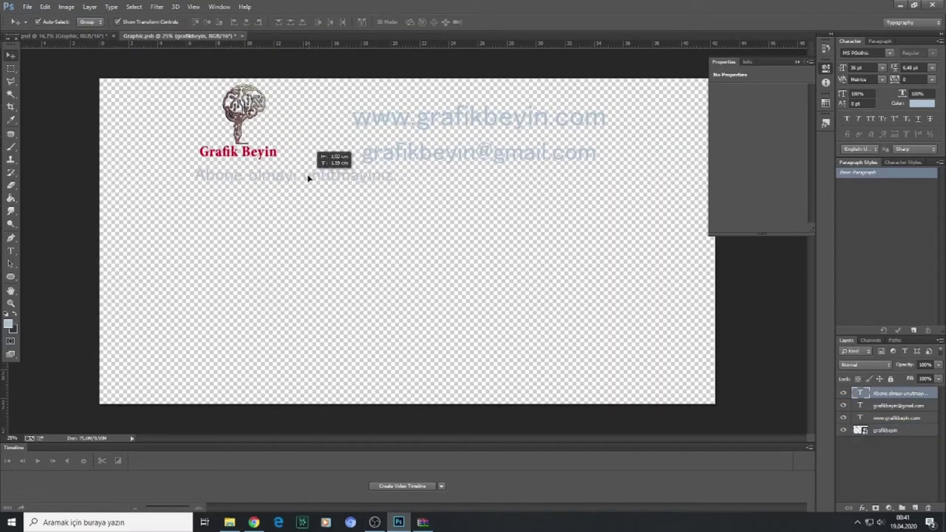
# Reposition the logo and subscribe line in the Graphic document and save it
pyautogui.moveTo(310, 195); pyautogui.dragTo(310, 179)
pyautogui.moveTo(251, 109); pyautogui.dragTo(308, 131)
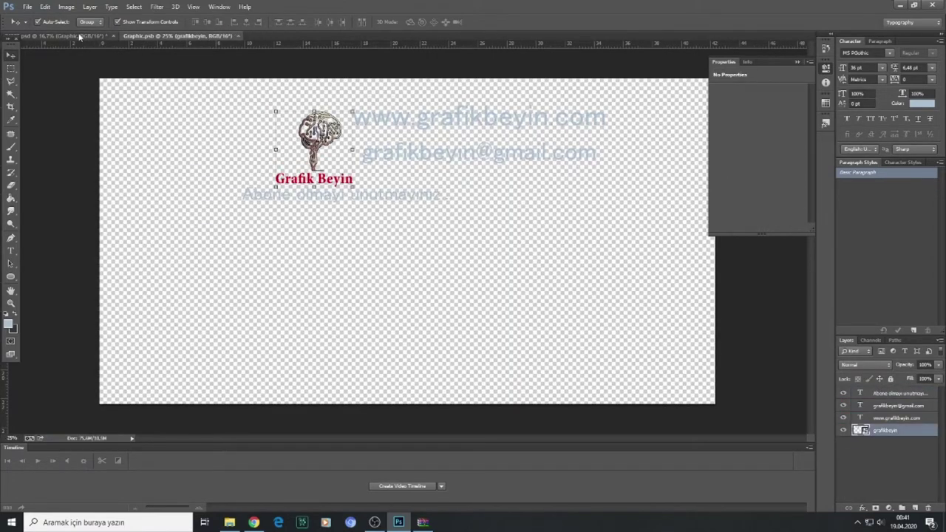
pyautogui.click(82, 35)
pyautogui.click(150, 39)
pyautogui.moveTo(397, 200); pyautogui.dragTo(525, 182)
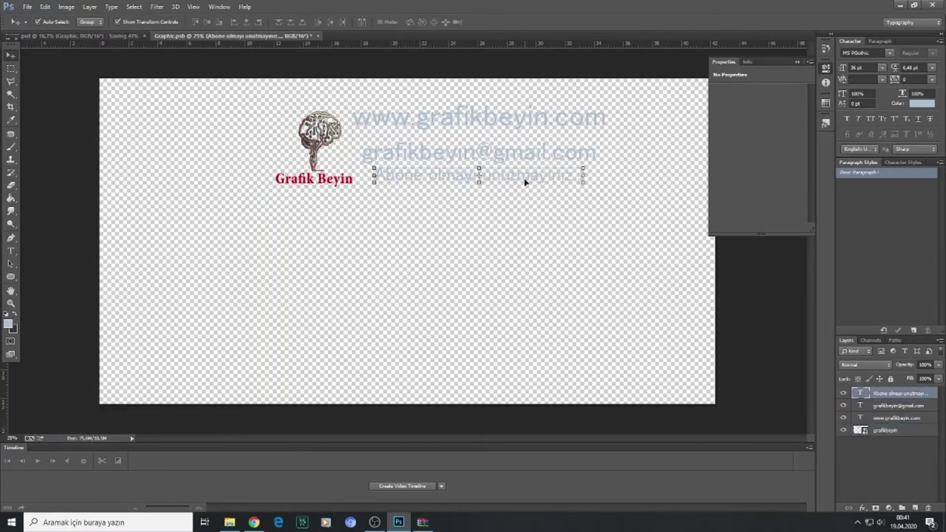
pyautogui.hotkey('ctrl', 's')
pyautogui.click(82, 35)
# Enlarge the logo block on the wall and change the www text size
pyautogui.hotkey('ctrl', 't')
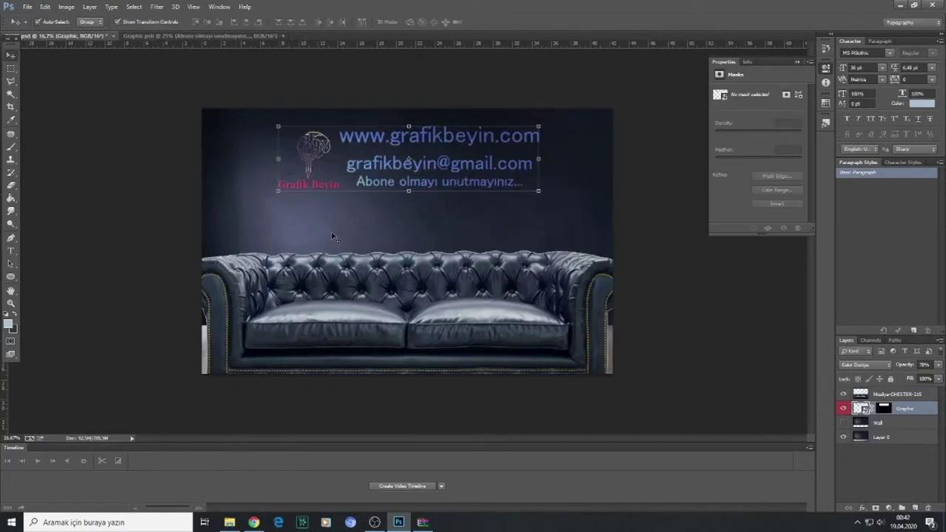
pyautogui.moveTo(538, 126); pyautogui.dragTo(582, 116)
pyautogui.press('Return')
pyautogui.hotkey('ctrl', 'Tab')
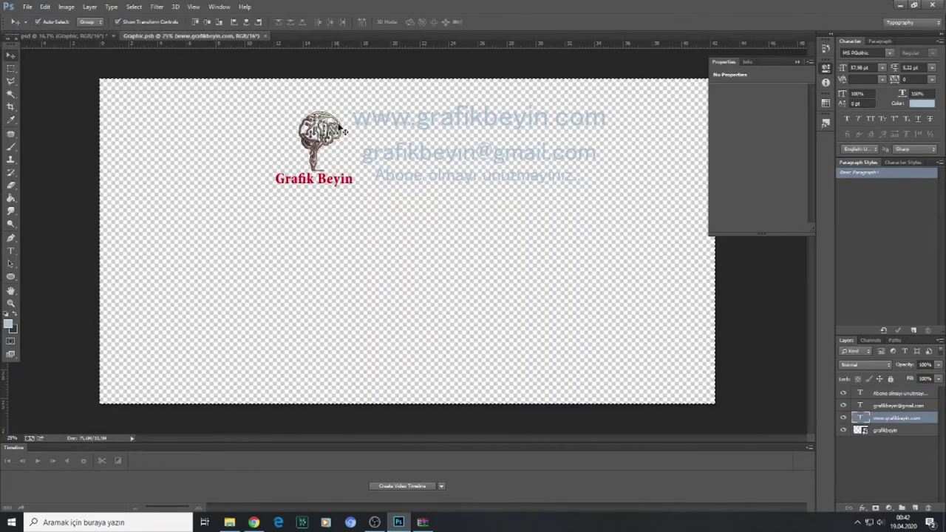
pyautogui.doubleClick(401, 118)
pyautogui.click(205, 22)
pyautogui.click(198, 145)
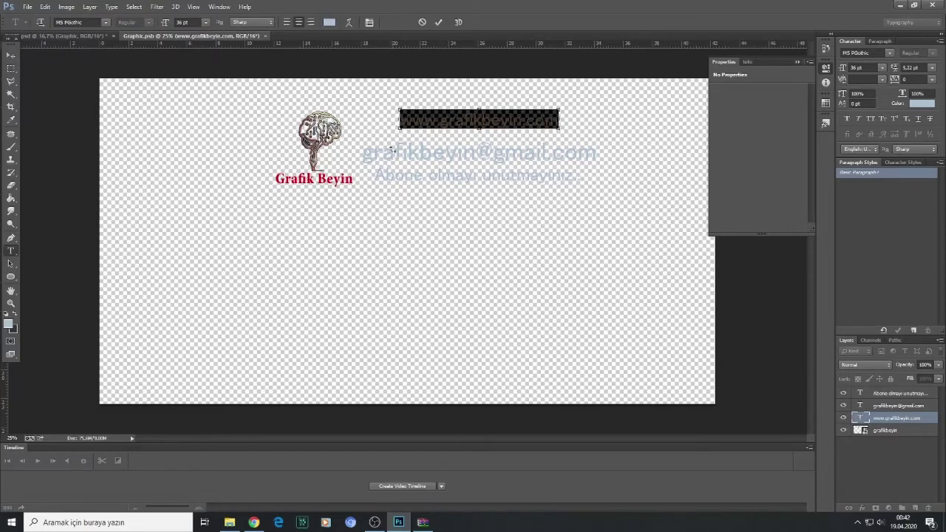
# Give the gmail line the same size, move it under www, and shift both right
pyautogui.doubleClick(859, 405)
pyautogui.click(206, 22)
pyautogui.click(197, 146)
pyautogui.moveTo(411, 176)
pyautogui.mouseDown()
pyautogui.moveTo(434, 139)
pyautogui.moveTo(392, 122)
pyautogui.mouseUp()
pyautogui.keyDown('shift'); pyautogui.click(429, 122); pyautogui.keyUp('shift')
pyautogui.click(473, 177)
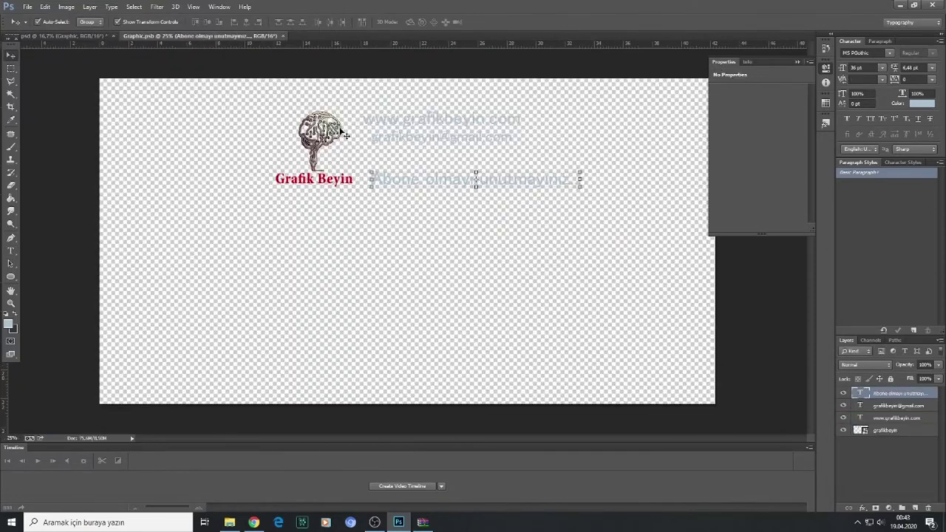
pyautogui.moveTo(450, 118); pyautogui.dragTo(481, 118)
# Move the Abone line up under the gmail line and save the graphic
pyautogui.hotkey('ctrl', 's')
pyautogui.click(66, 35)
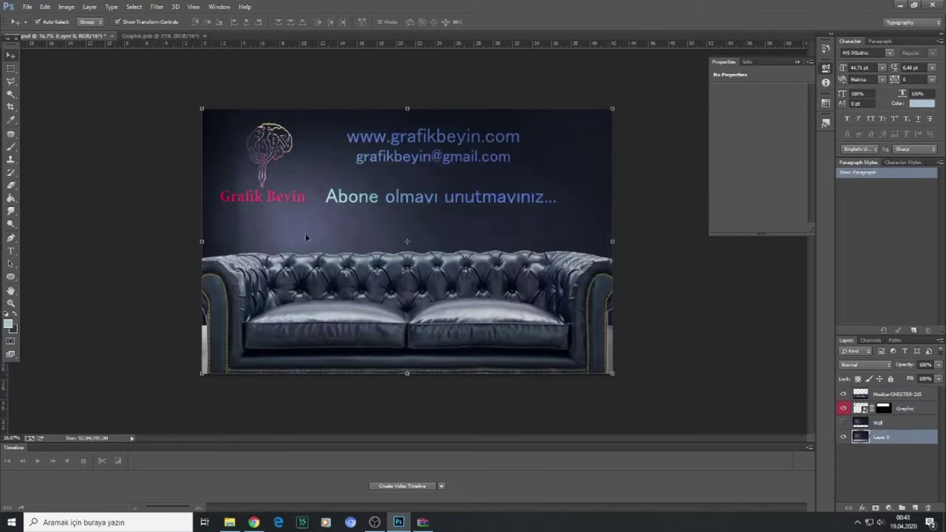
pyautogui.click(148, 35)
pyautogui.moveTo(454, 186); pyautogui.dragTo(454, 173)
pyautogui.hotkey('ctrl', 's')
pyautogui.click(93, 35)
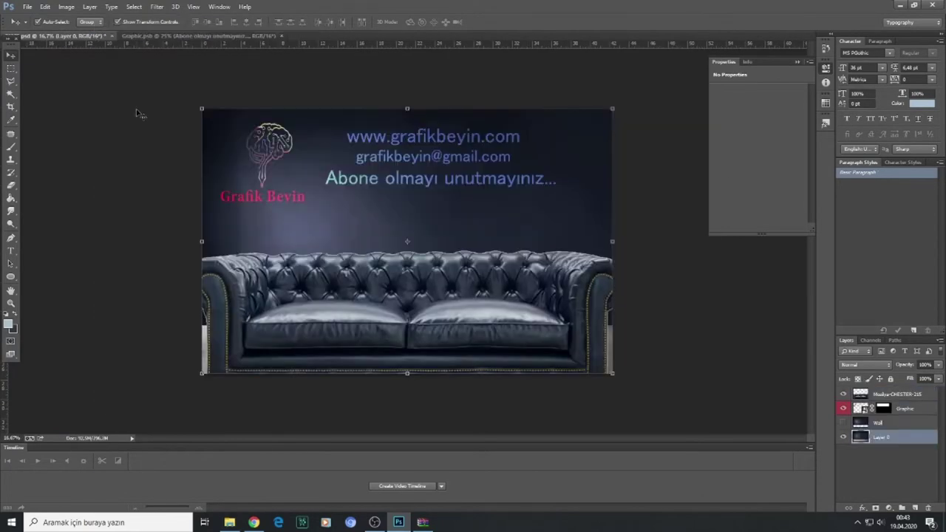
pyautogui.doubleClick(881, 394)
# Give the sofa layer an Inner Shadow effect instead of Bevel & Emboss
pyautogui.click(648, 193)
pyautogui.click(648, 237)
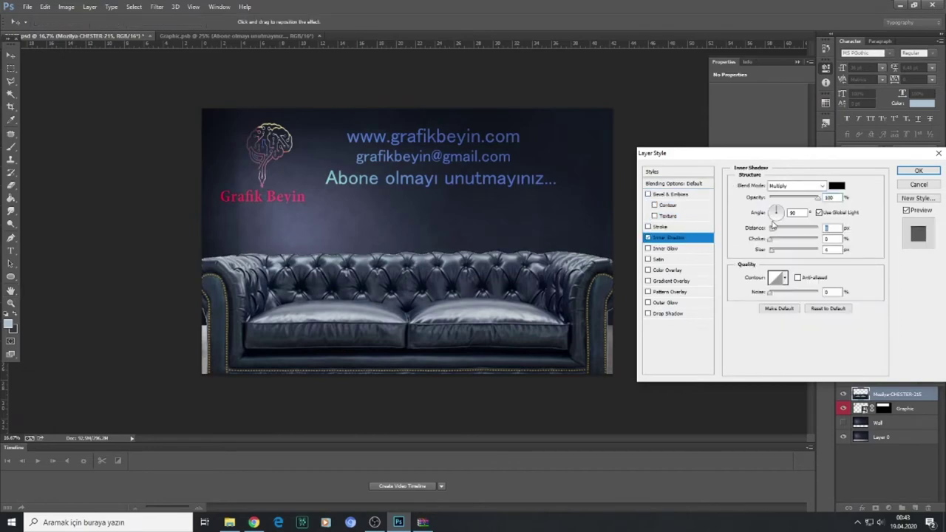
pyautogui.click(907, 171)
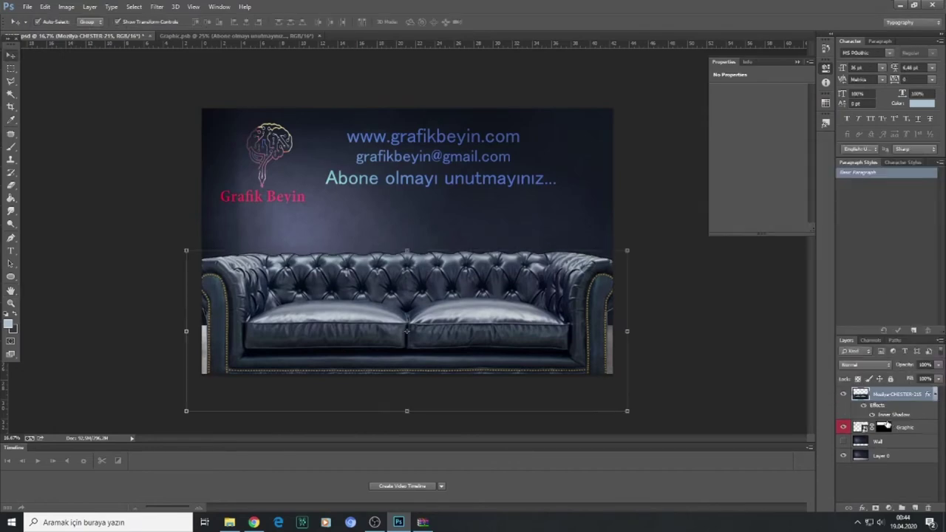
# Add Bevel & Emboss and a Stroke to the Graphic layer's logo and text
pyautogui.rightClick(886, 422)
pyautogui.click(857, 249)
pyautogui.click(670, 193)
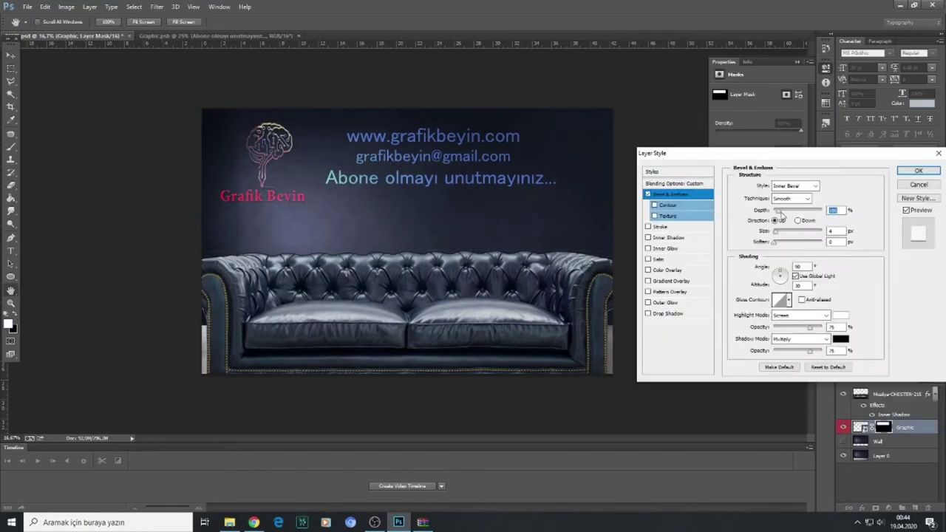
pyautogui.click(648, 226)
pyautogui.click(914, 171)
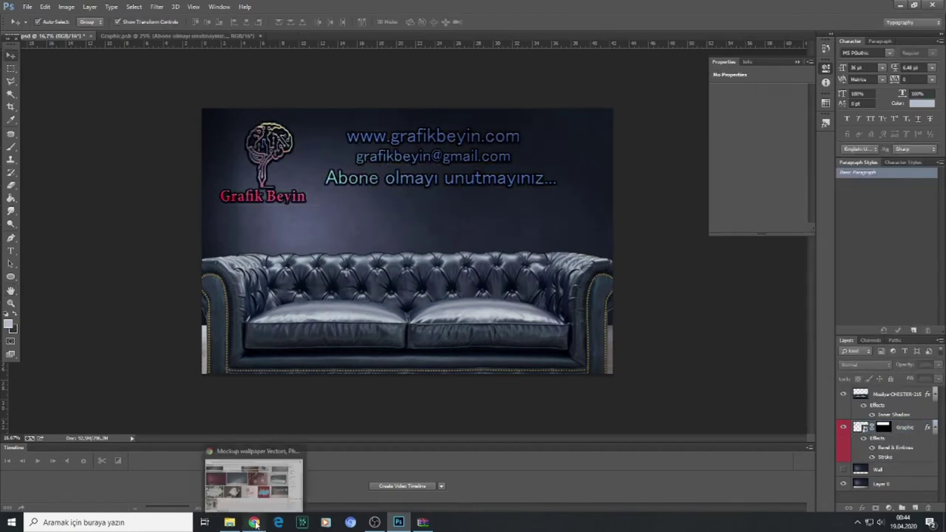
# Search Google Images for 'abajur ong' lamp pictures and browse the image results
pyautogui.click(253, 521)
pyautogui.write('abajur ong')
pyautogui.press('Return')
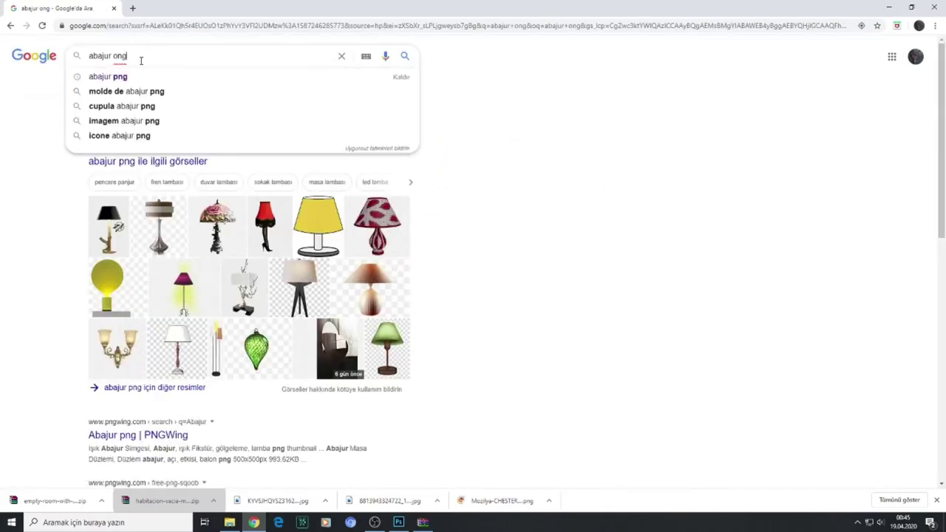
pyautogui.click(138, 87)
pyautogui.scroll(-10, 265, 194)
pyautogui.scroll(-10, 265, 193)
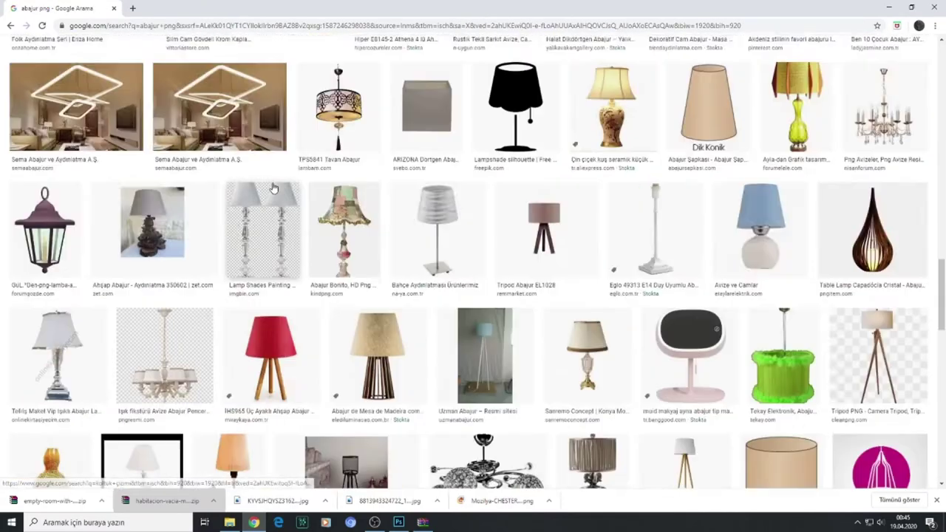
pyautogui.scroll(-10, 648, 351)
# Refine the lamp search by adding 'ayakli' and scroll through the results
pyautogui.click(214, 55)
pyautogui.write('ayakli')
pyautogui.press('Return')
pyautogui.scroll(-10, 544, 189)
pyautogui.scroll(-5, 545, 188)
pyautogui.scroll(-5, 547, 196)
pyautogui.scroll(-5, 551, 211)
pyautogui.scroll(-5, 554, 223)
pyautogui.scroll(10, 554, 223)
pyautogui.scroll(10, 554, 223)
pyautogui.scroll(10, 554, 223)
pyautogui.scroll(10, 443, 185)
# Search for 'lambader' and save a copy of the black arc floor lamp image
pyautogui.write('lambader')
pyautogui.press('Return')
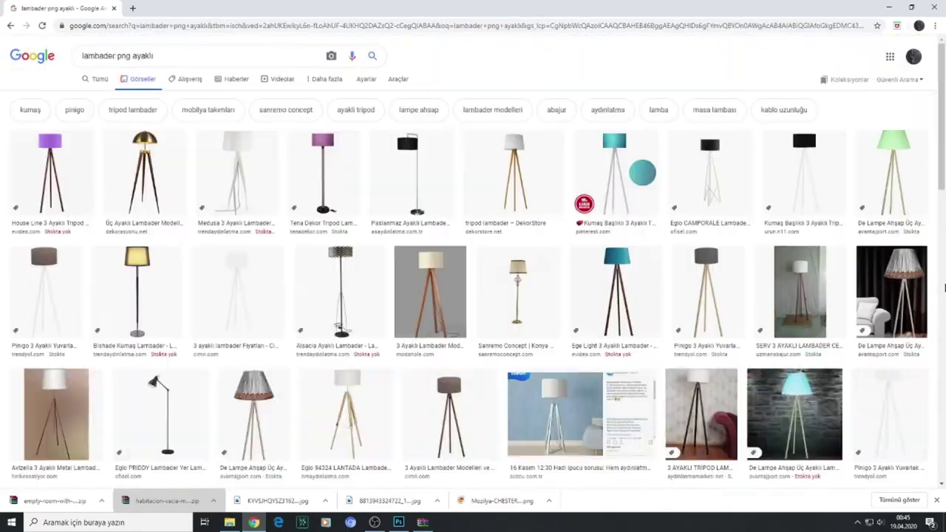
pyautogui.scroll(-10, 473, 295)
pyautogui.scroll(-1, 473, 295)
pyautogui.click(347, 288)
pyautogui.click(736, 351)
pyautogui.rightClick(739, 125)
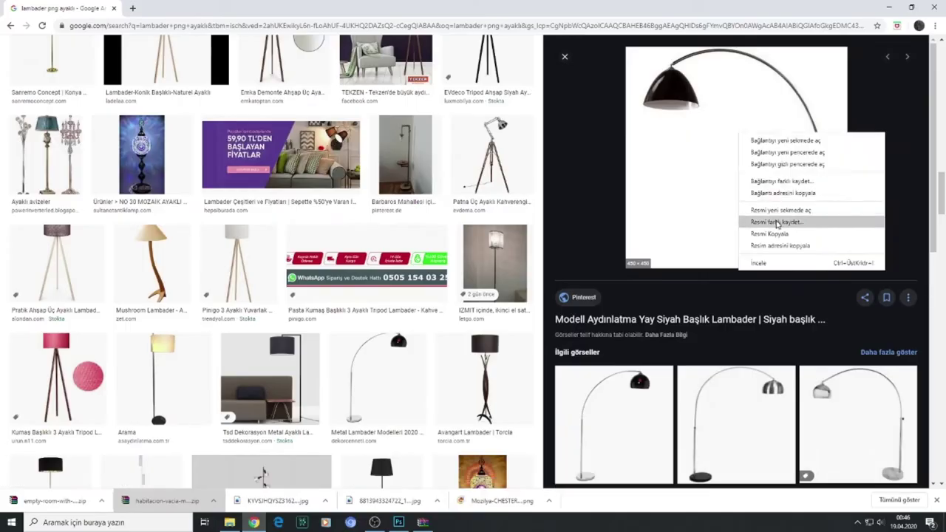
pyautogui.click(775, 220)
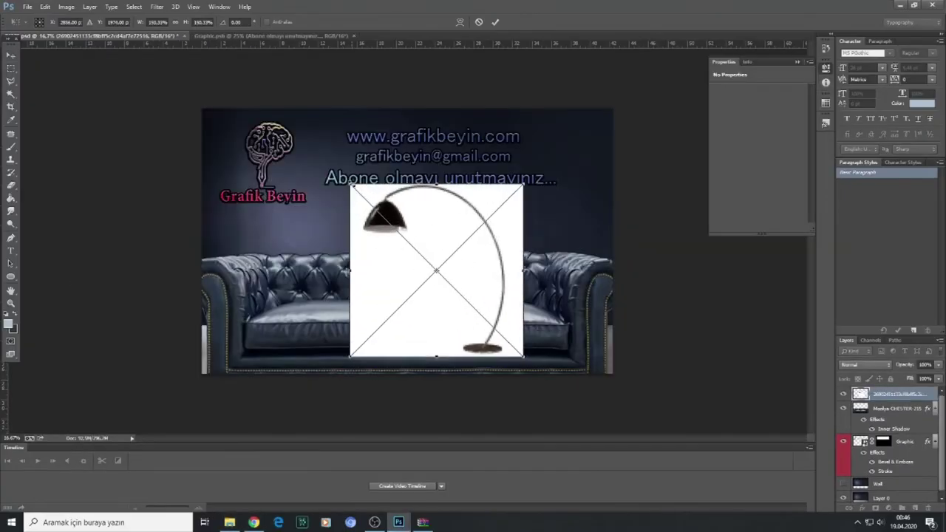
# Place the enlarged lamp in the mockup and erase its white background with the Eraser
pyautogui.press('Return')
pyautogui.click(426, 243)
pyautogui.press('e')
pyautogui.rightClick(491, 248)
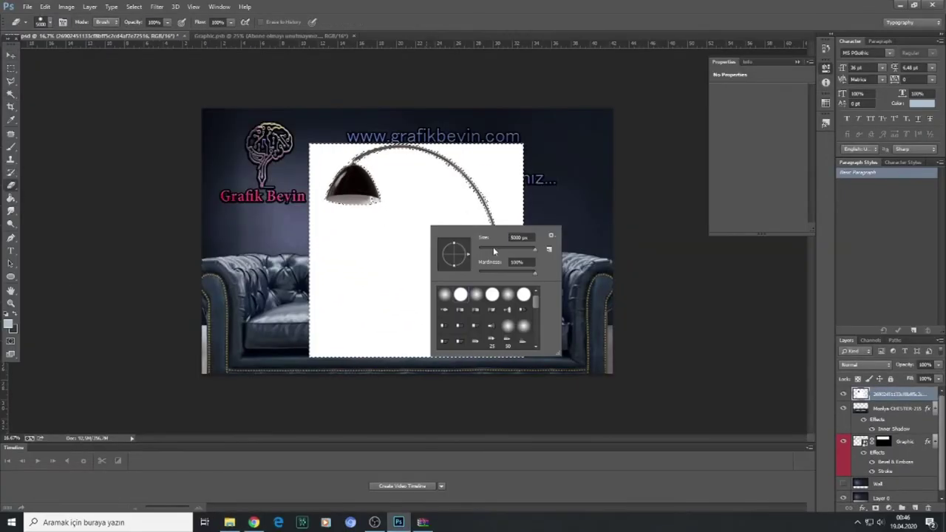
pyautogui.moveTo(473, 170); pyautogui.dragTo(310, 334)
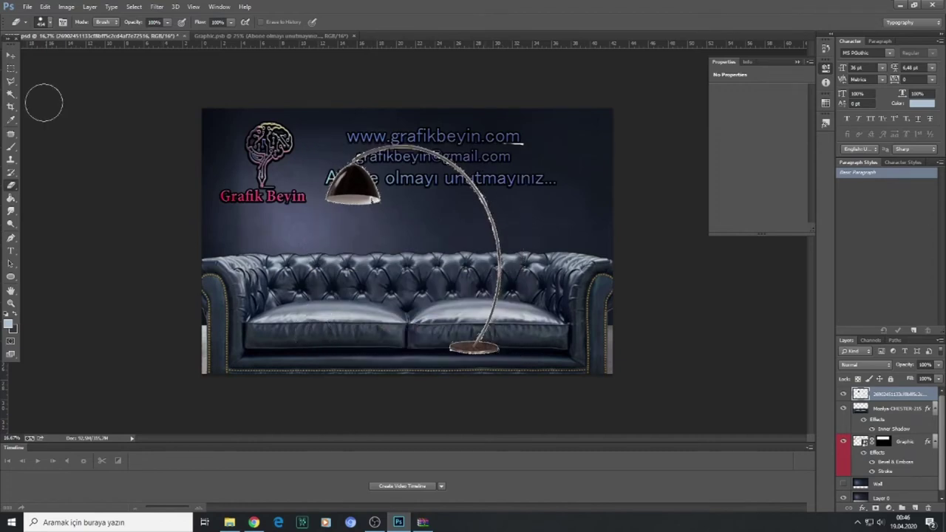
pyautogui.doubleClick(885, 471)
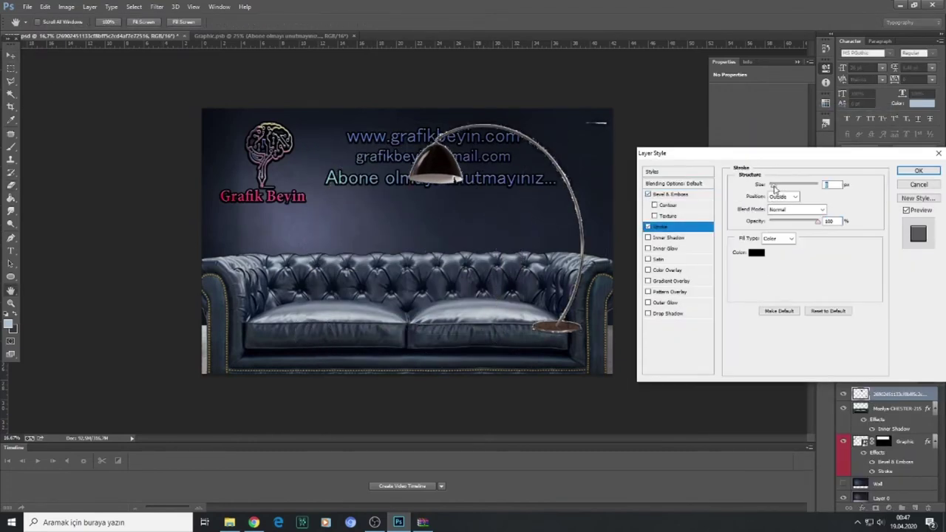
# Add Inner Shadow and Inner Glow effects to the lamp layer
pyautogui.click(663, 238)
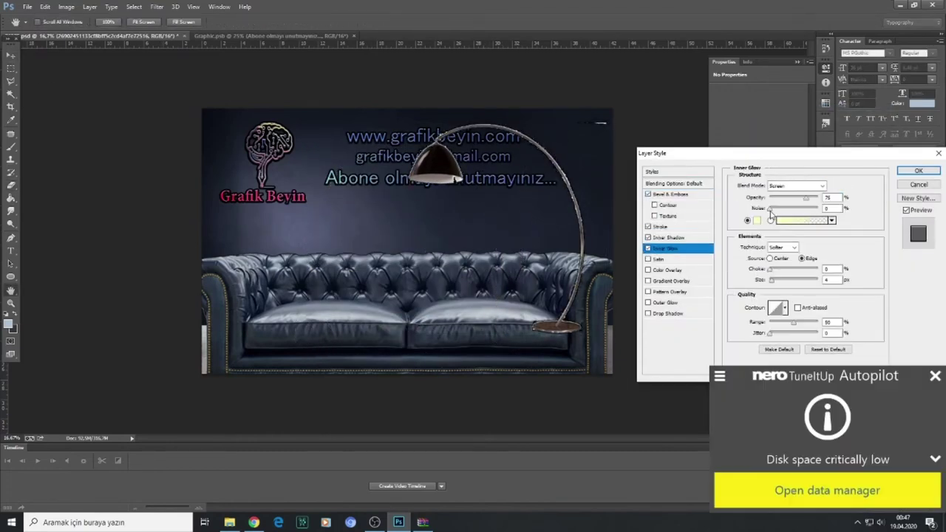
pyautogui.click(918, 171)
pyautogui.scroll(2, 902, 464)
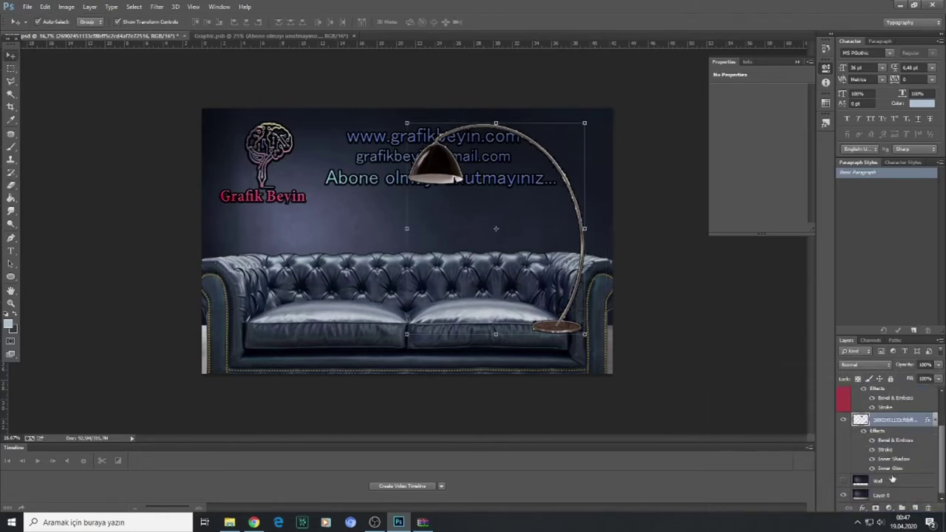
# Resize the lamp and move it into the top-right corner
pyautogui.moveTo(595, 219); pyautogui.dragTo(629, 354)
pyautogui.moveTo(560, 221); pyautogui.dragTo(561, 133)
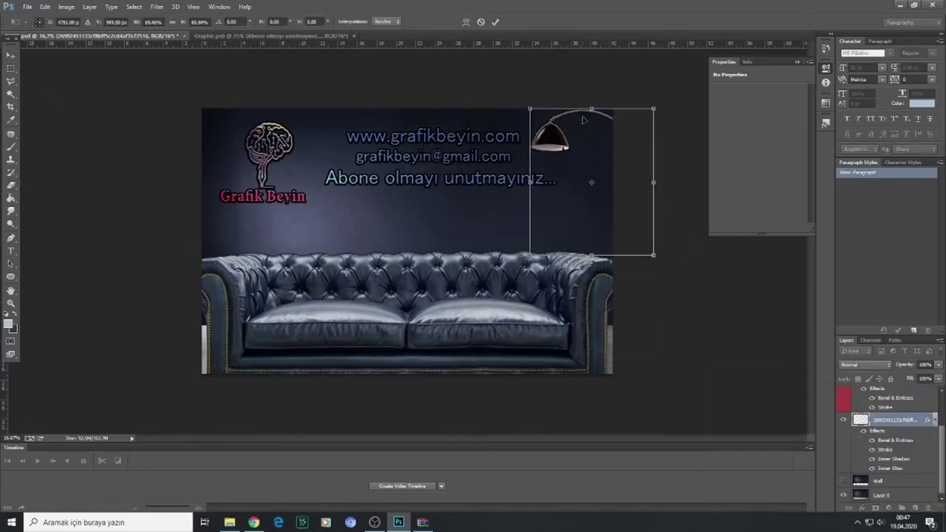
pyautogui.click(71, 130)
pyautogui.click(157, 6)
# Apply a Render > Lens Flare filter to the lamp
pyautogui.click(561, 144)
pyautogui.click(157, 7)
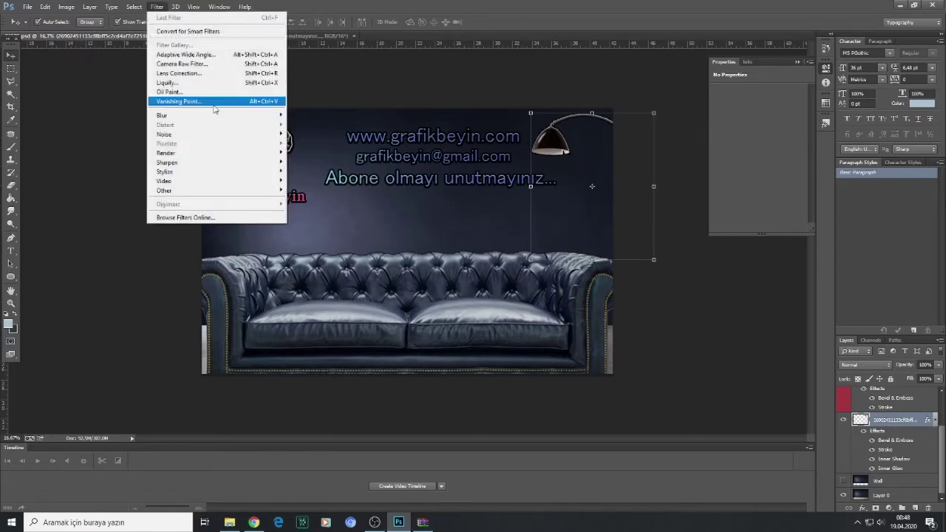
pyautogui.click(337, 181)
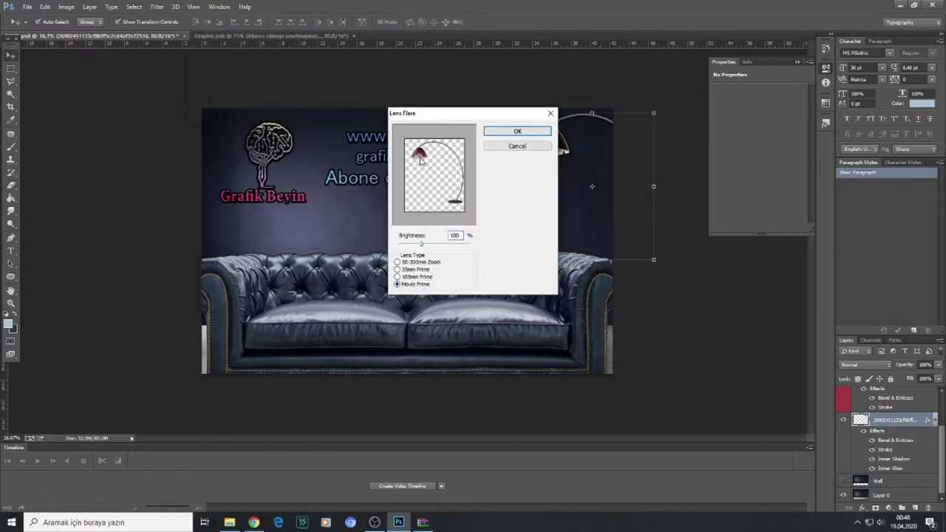
pyautogui.click(522, 130)
pyautogui.click(27, 6)
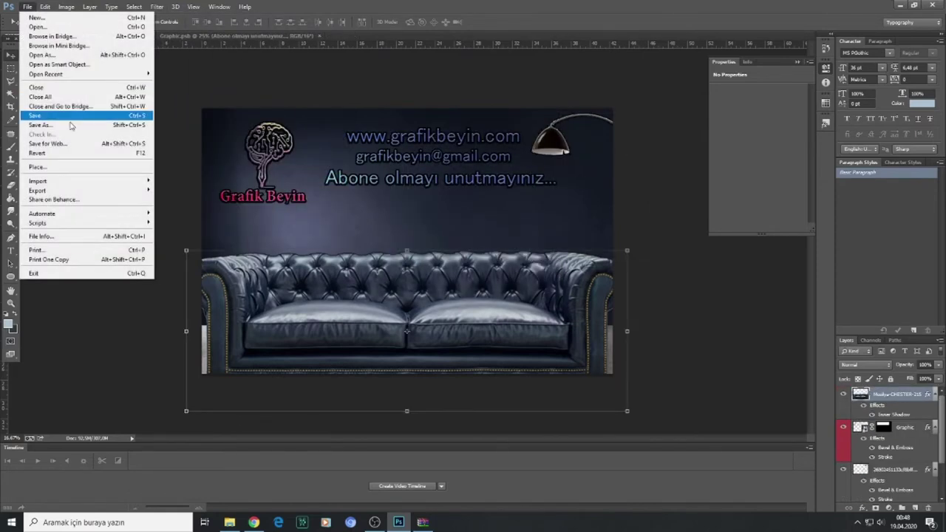
# Save the mockup as a JPG and open the saved JPG image
pyautogui.click(70, 116)
pyautogui.click(386, 302)
pyautogui.click(27, 7)
pyautogui.click(226, 80)
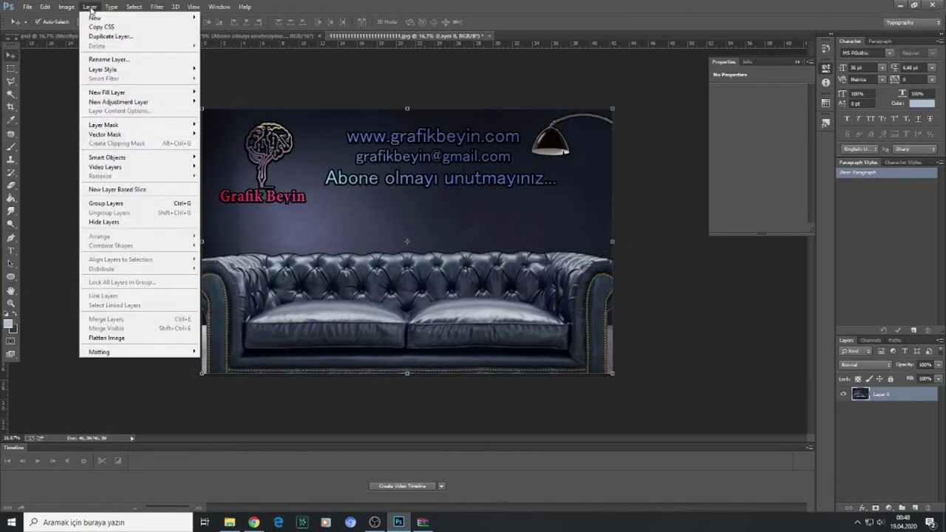
# Apply Lighting Effects to the JPG with the spotlight reshaped over the text
pyautogui.click(314, 182)
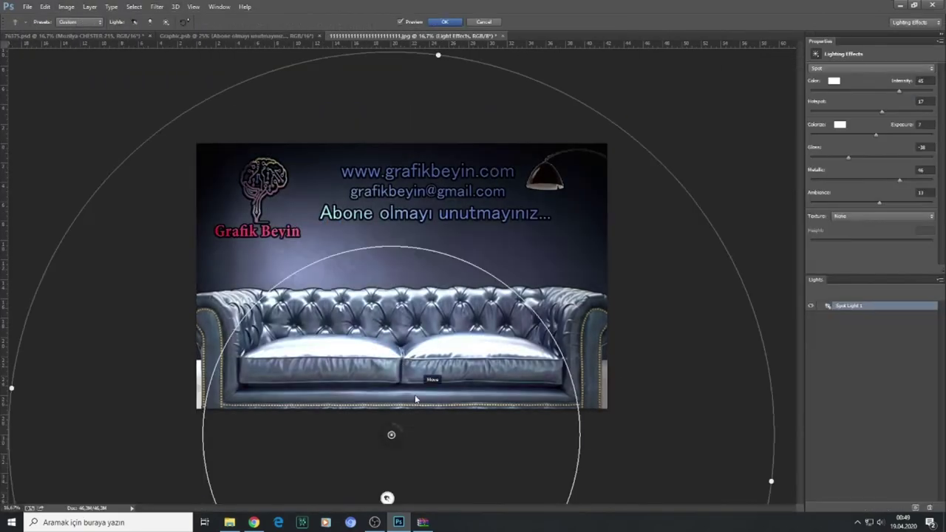
pyautogui.moveTo(259, 397); pyautogui.dragTo(181, 343)
pyautogui.moveTo(528, 198); pyautogui.dragTo(478, 226)
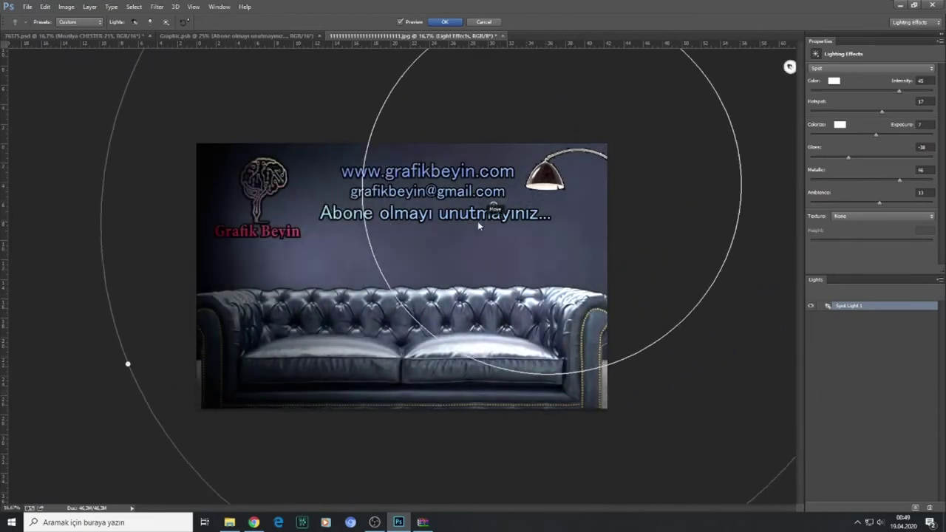
pyautogui.press('Return')
pyautogui.click(183, 38)
pyautogui.click(322, 39)
# Save a JPEG copy of the mockup under a new name and reopen it as a document
pyautogui.click(25, 6)
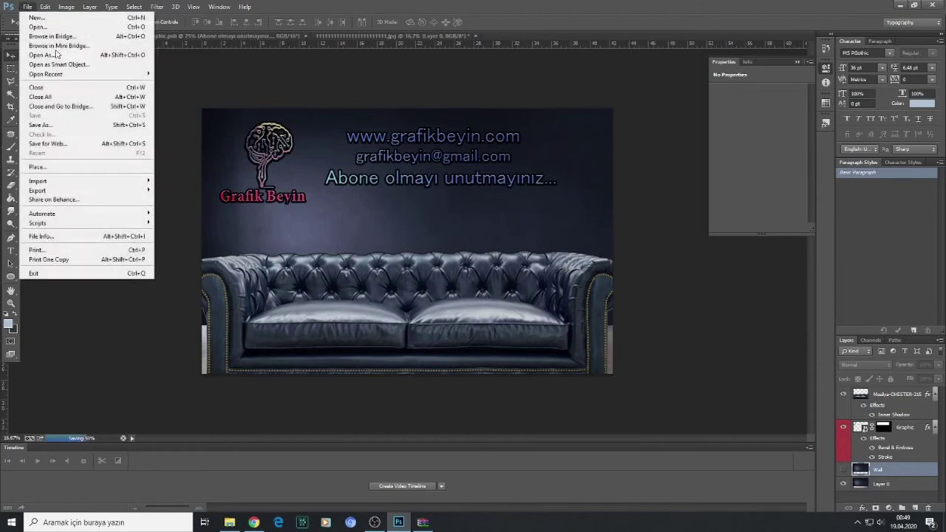
pyautogui.click(24, 6)
pyautogui.click(41, 54)
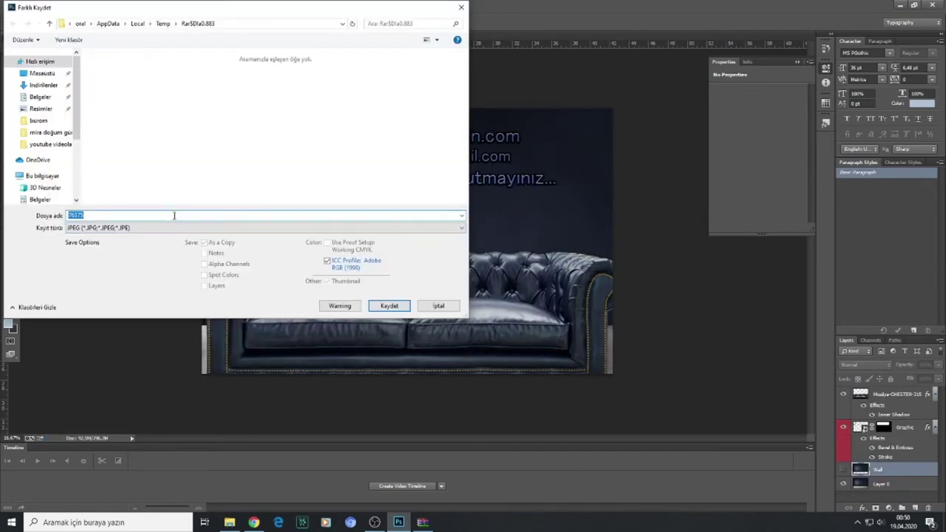
pyautogui.click(389, 306)
pyautogui.click(530, 135)
pyautogui.click(25, 6)
pyautogui.click(244, 94)
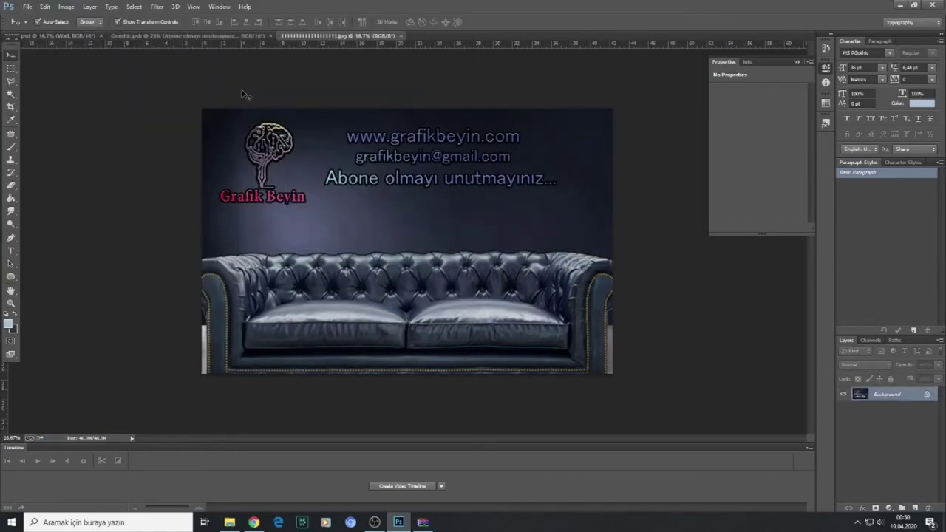
# Convert the Background into editable Layer 0 and open Render > Lighting Effects
pyautogui.doubleClick(880, 393)
pyautogui.click(156, 6)
pyautogui.click(310, 181)
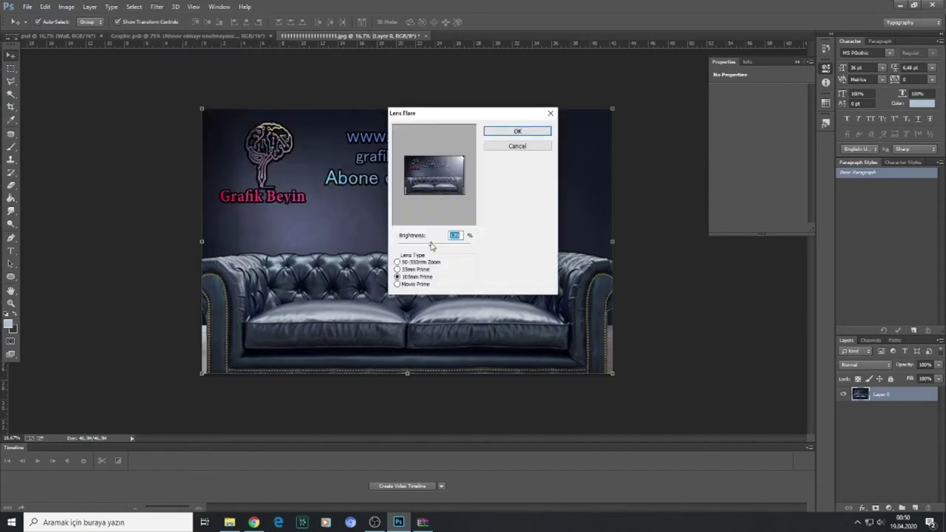
pyautogui.click(517, 131)
pyautogui.click(157, 6)
pyautogui.click(310, 188)
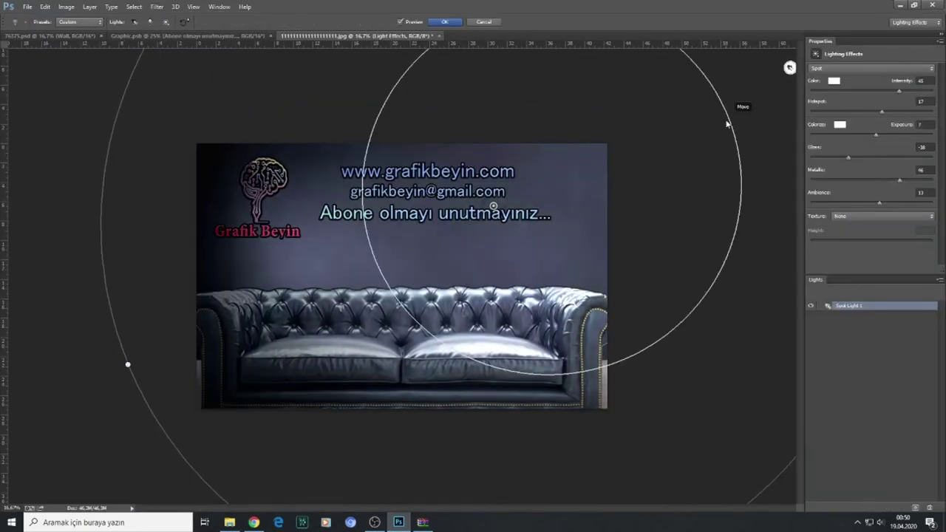
# Try an infinite light at several angles, then a point light beside the text
pyautogui.click(871, 68)
pyautogui.click(872, 89)
pyautogui.moveTo(404, 266); pyautogui.dragTo(403, 278)
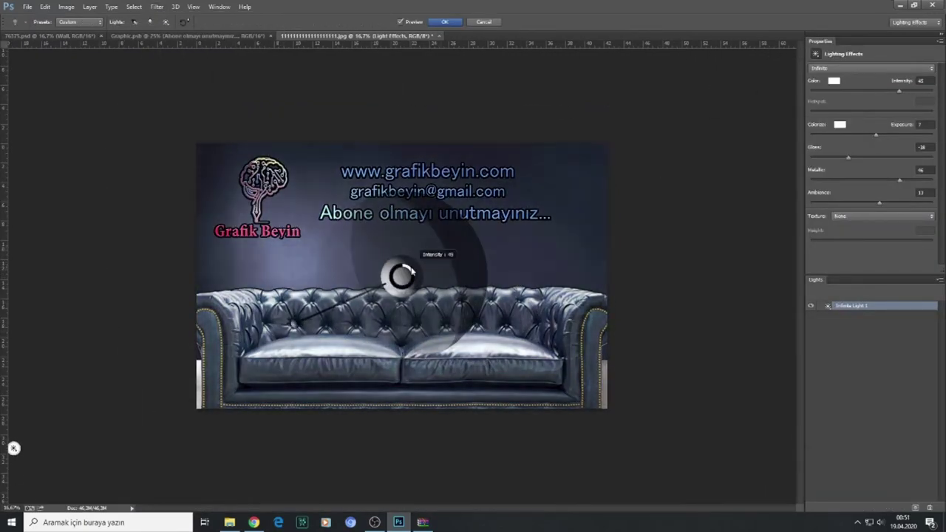
pyautogui.moveTo(299, 325); pyautogui.dragTo(336, 293)
pyautogui.moveTo(425, 276); pyautogui.dragTo(412, 221)
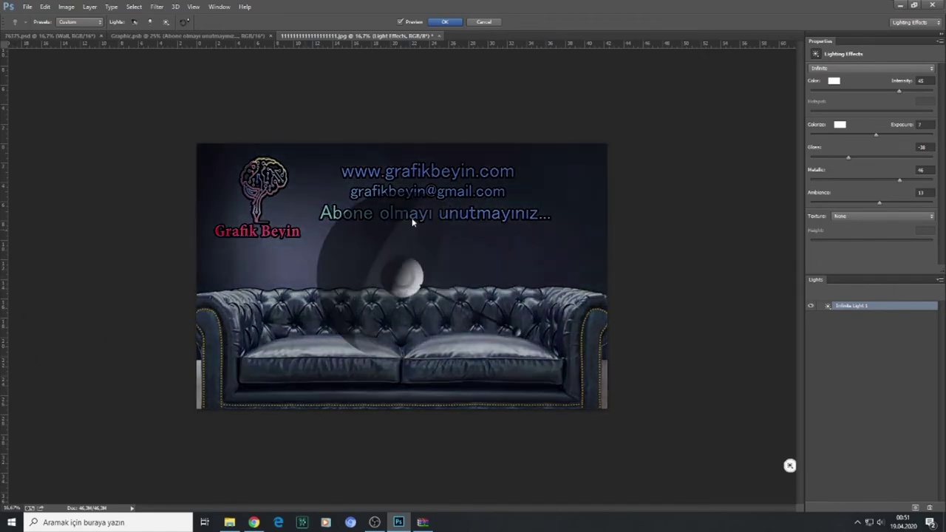
pyautogui.click(872, 67)
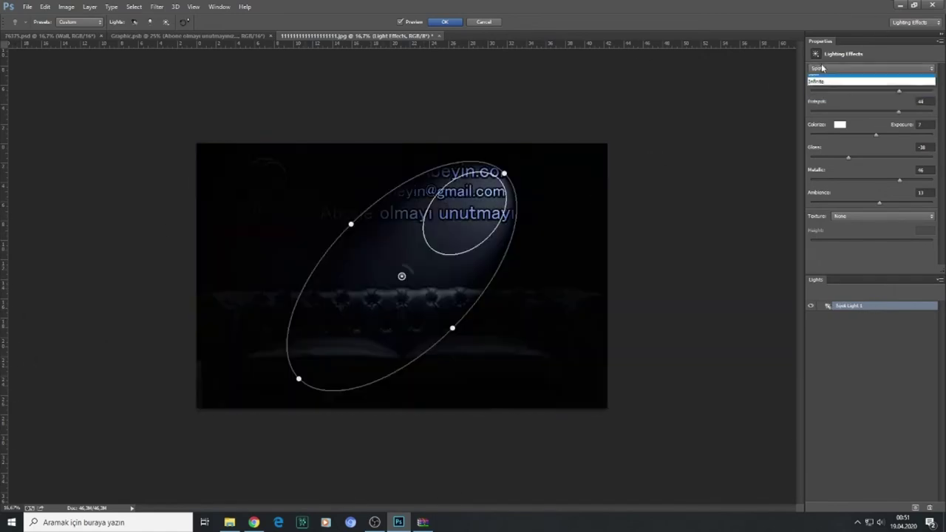
pyautogui.moveTo(481, 218)
pyautogui.mouseDown()
pyautogui.moveTo(569, 158)
pyautogui.moveTo(567, 177)
pyautogui.mouseUp()
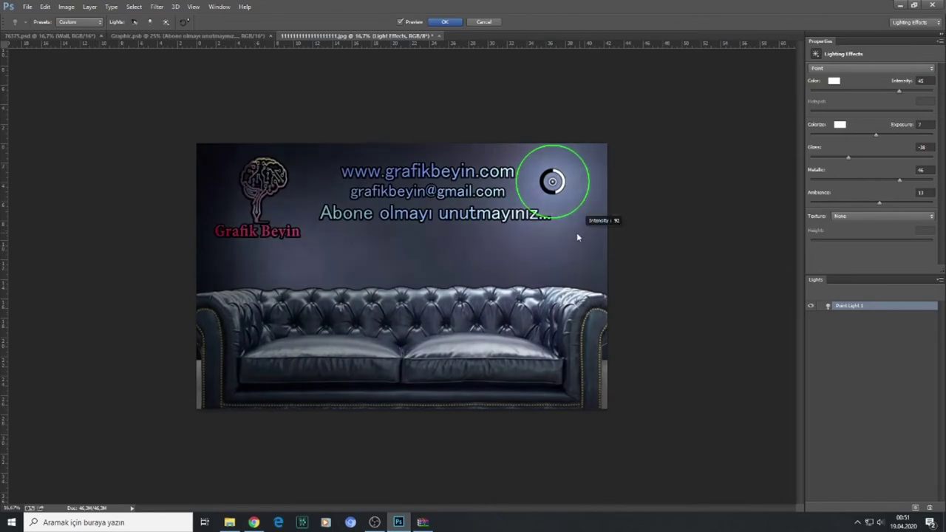
# Apply an infinite light aimed from the upper left with reduced intensity
pyautogui.click(872, 68)
pyautogui.click(872, 86)
pyautogui.moveTo(564, 332); pyautogui.dragTo(275, 249)
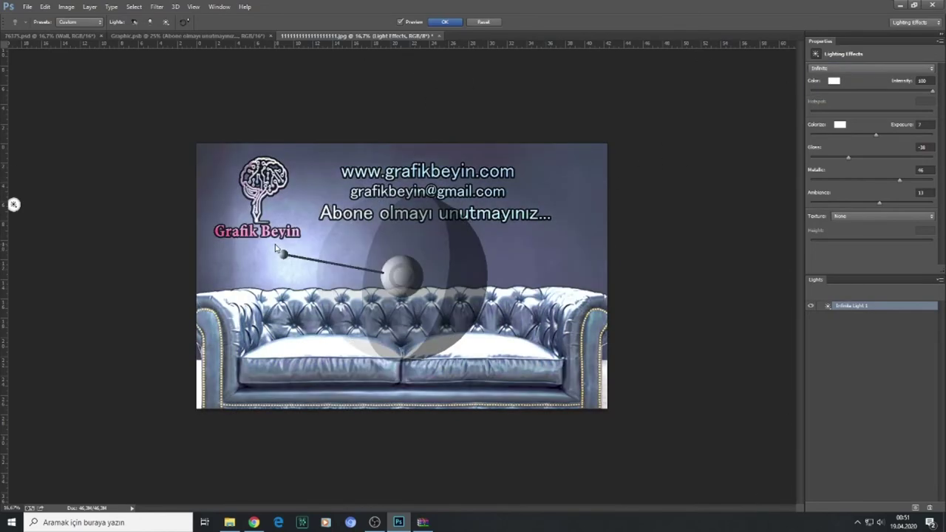
pyautogui.moveTo(417, 259); pyautogui.dragTo(403, 255)
pyautogui.moveTo(283, 254); pyautogui.dragTo(305, 203)
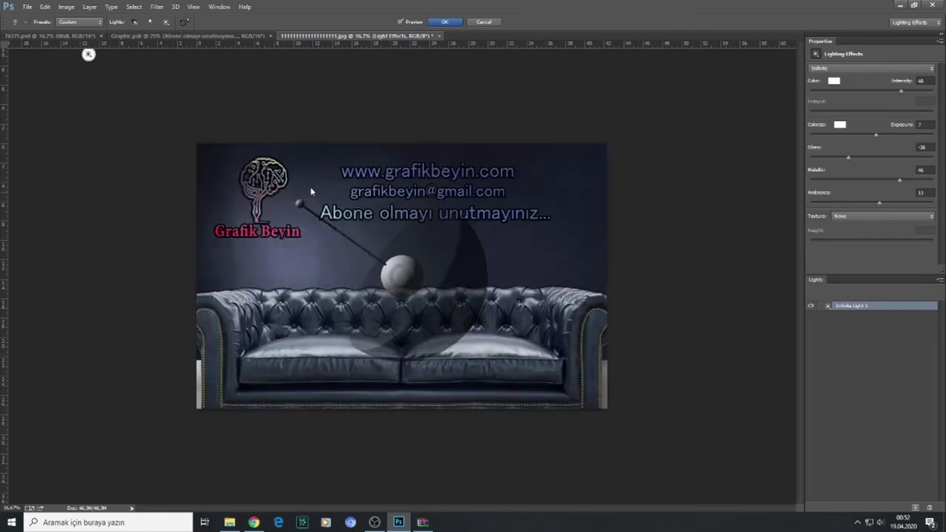
pyautogui.click(444, 22)
# Rerun Lighting Effects with a yellow light, lower intensity and yellow colorize, aimed right
pyautogui.click(157, 7)
pyautogui.click(157, 7)
pyautogui.click(317, 188)
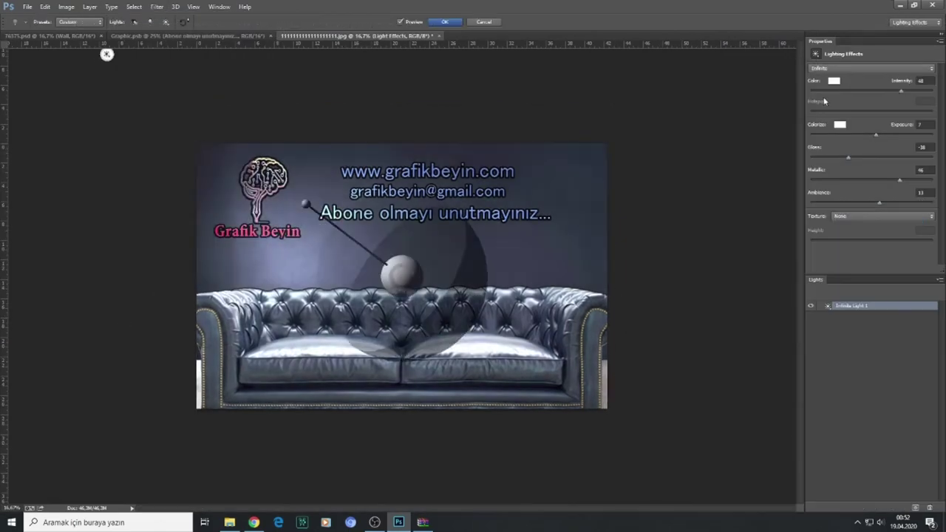
pyautogui.click(833, 80)
pyautogui.moveTo(169, 472); pyautogui.dragTo(169, 456)
pyautogui.click(147, 370)
pyautogui.click(207, 224)
pyautogui.moveTo(421, 258)
pyautogui.mouseDown()
pyautogui.moveTo(403, 268)
pyautogui.moveTo(421, 259)
pyautogui.mouseUp()
pyautogui.moveTo(313, 177); pyautogui.dragTo(493, 257)
pyautogui.click(839, 124)
pyautogui.click(266, 224)
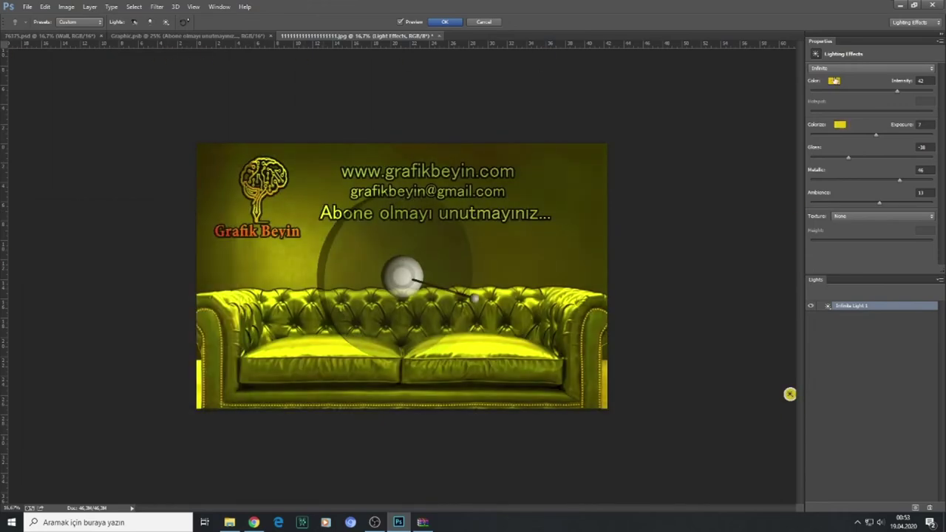
# Reset the light to white, raise intensity, exposure and gloss, metallic 98, lower ambience, apply
pyautogui.click(834, 80)
pyautogui.click(53, 359)
pyautogui.click(211, 221)
pyautogui.moveTo(847, 157)
pyautogui.mouseDown()
pyautogui.moveTo(884, 157)
pyautogui.moveTo(931, 180)
pyautogui.mouseUp()
pyautogui.moveTo(879, 202); pyautogui.dragTo(868, 201)
pyautogui.moveTo(469, 294)
pyautogui.mouseDown()
pyautogui.moveTo(285, 258)
pyautogui.moveTo(363, 205)
pyautogui.mouseUp()
pyautogui.press('Return')
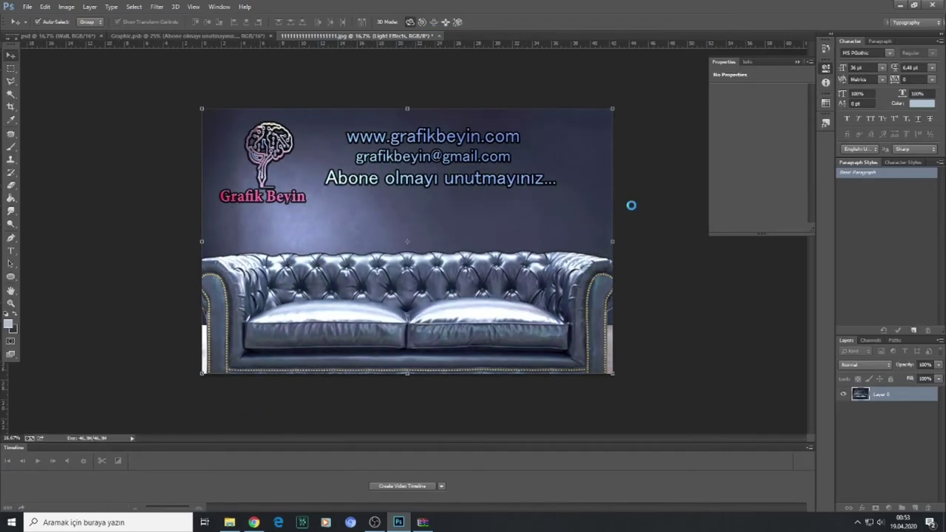
# Save the relit image as a JPEG copy under a new name
pyautogui.hotkey('ctrl', 'shift', 's')
pyautogui.click(167, 228)
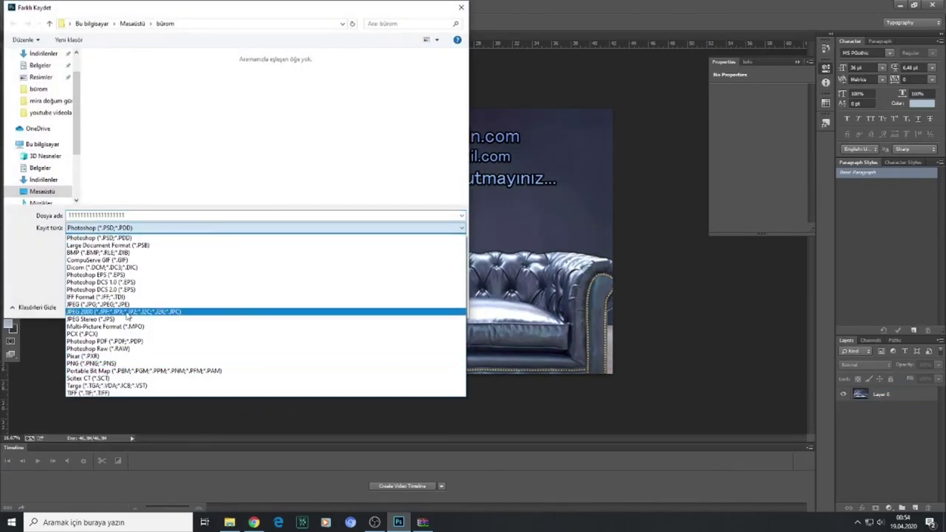
pyautogui.click(131, 303)
pyautogui.click(385, 305)
pyautogui.click(540, 141)
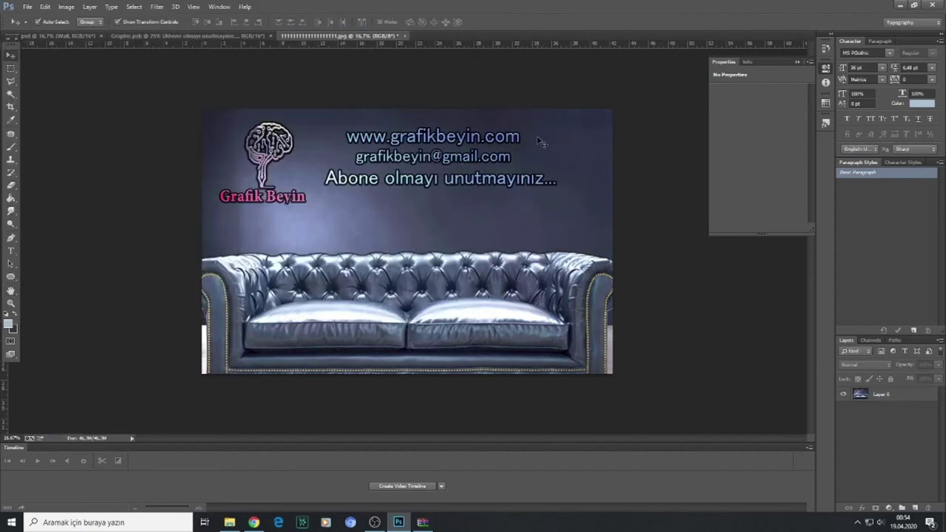
# Close the lit JPEG, then move the sofa lower and enlarge it past the canvas edges
pyautogui.press('n')
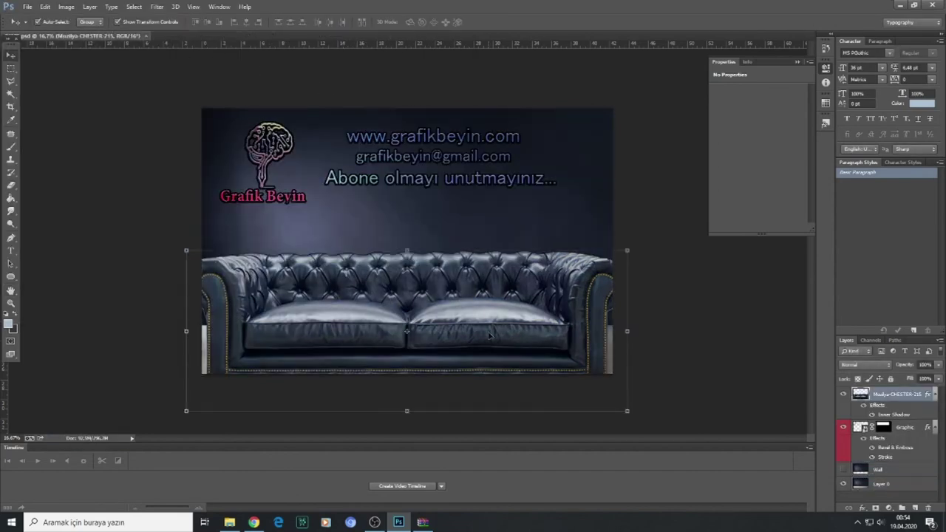
pyautogui.moveTo(497, 355); pyautogui.dragTo(496, 417)
pyautogui.moveTo(187, 313); pyautogui.dragTo(169, 298)
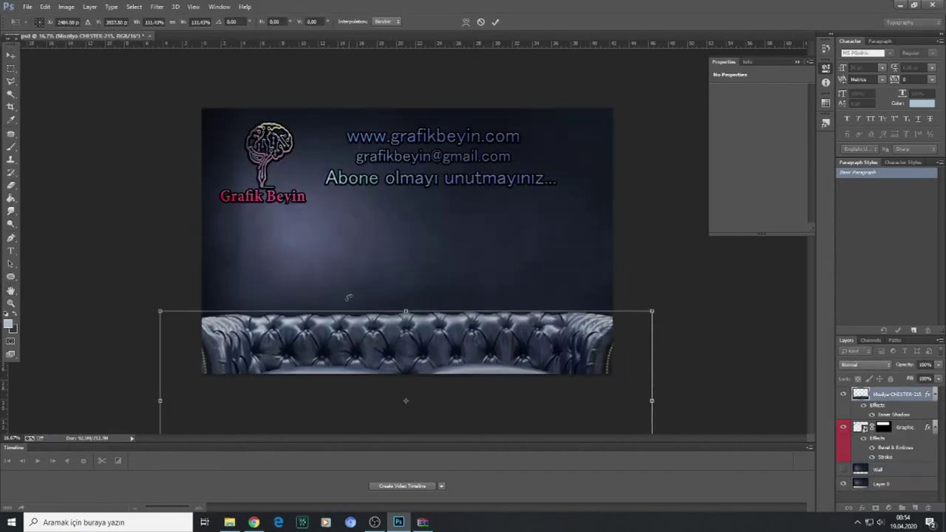
pyautogui.click(28, 7)
# Save the mockup as the JPEG burom2
pyautogui.click(59, 128)
pyautogui.click(263, 228)
pyautogui.click(110, 249)
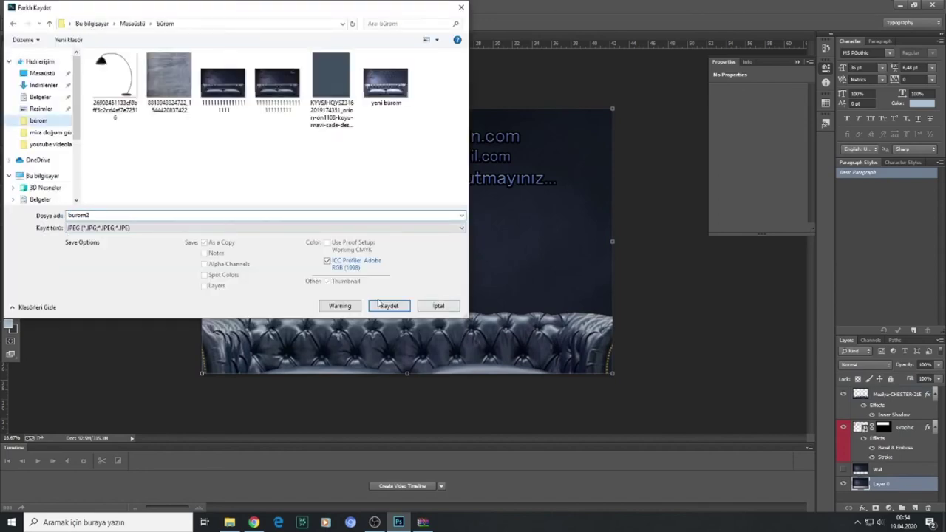
pyautogui.click(378, 304)
pyautogui.click(541, 124)
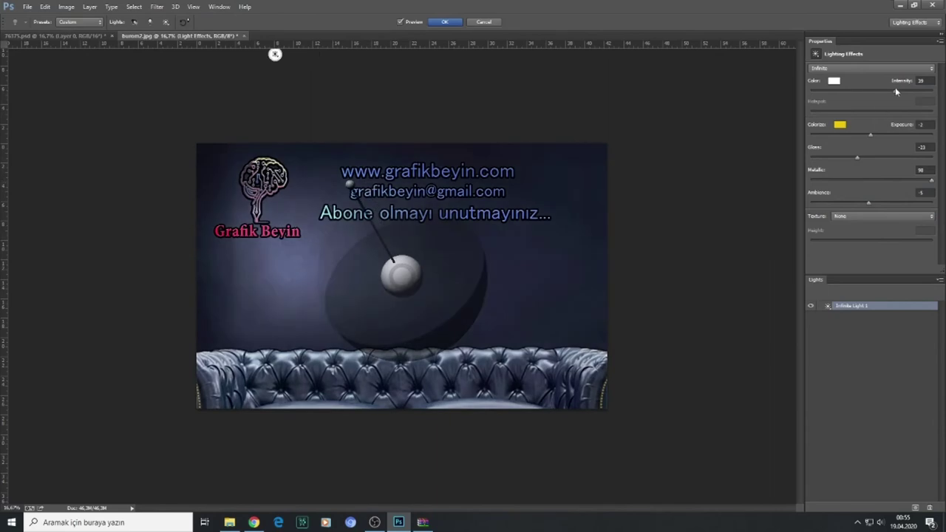
# Raise the light's intensity, exposure and gloss, adjust ambience, and apply the lighting
pyautogui.moveTo(895, 89); pyautogui.dragTo(914, 91)
pyautogui.moveTo(870, 134)
pyautogui.mouseDown()
pyautogui.moveTo(883, 134)
pyautogui.moveTo(874, 157)
pyautogui.mouseUp()
pyautogui.moveTo(868, 202); pyautogui.dragTo(841, 190)
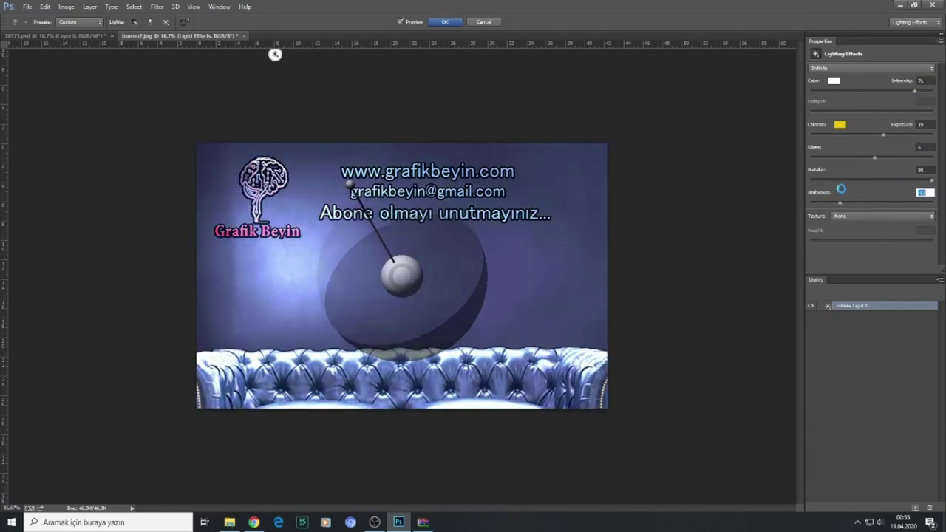
pyautogui.moveTo(914, 90); pyautogui.dragTo(900, 90)
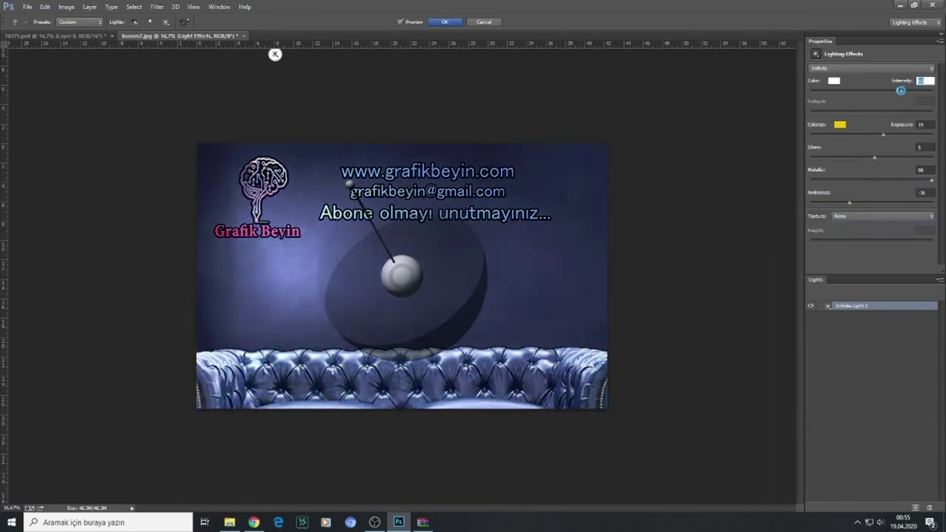
pyautogui.click(444, 21)
# Save the relit image as the JPEG burom 3
pyautogui.click(28, 7)
pyautogui.click(44, 133)
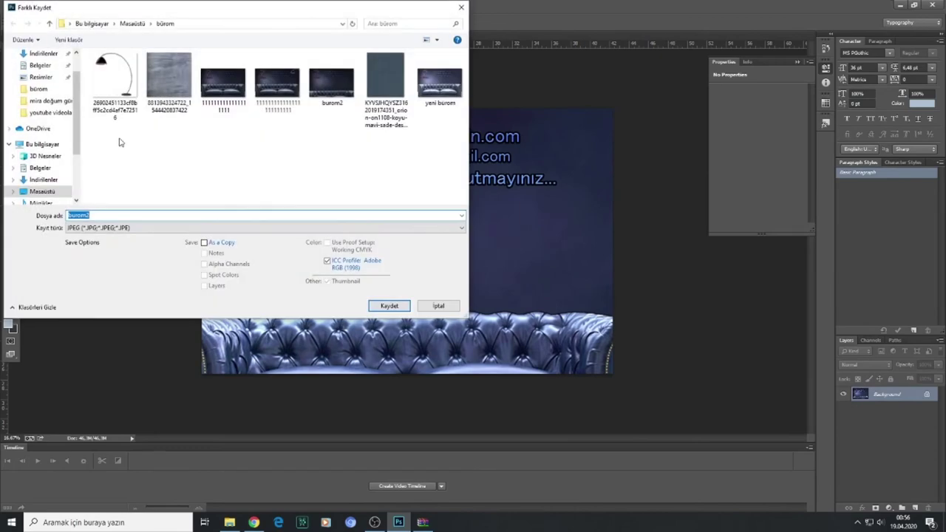
pyautogui.press('Return')
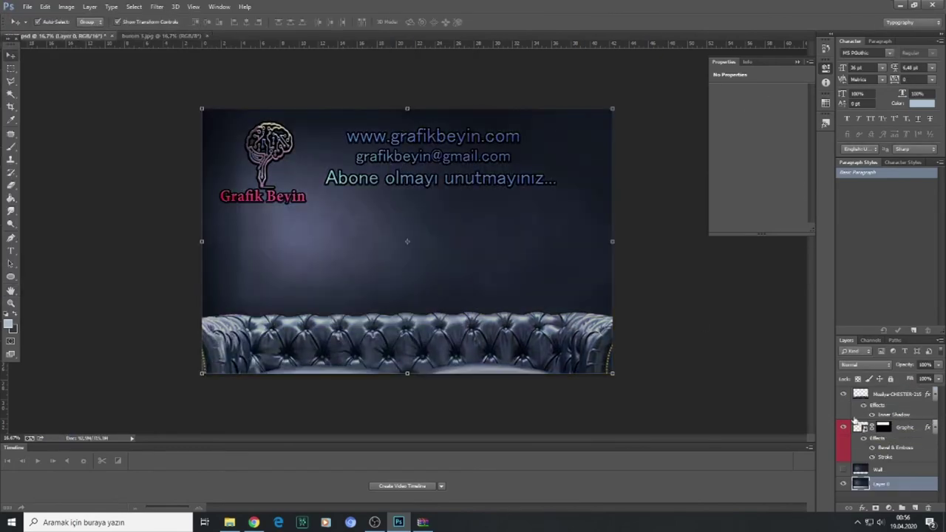
# Open the Graphic smart object from the Layers panel as Graphic.psb
pyautogui.doubleClick(858, 426)
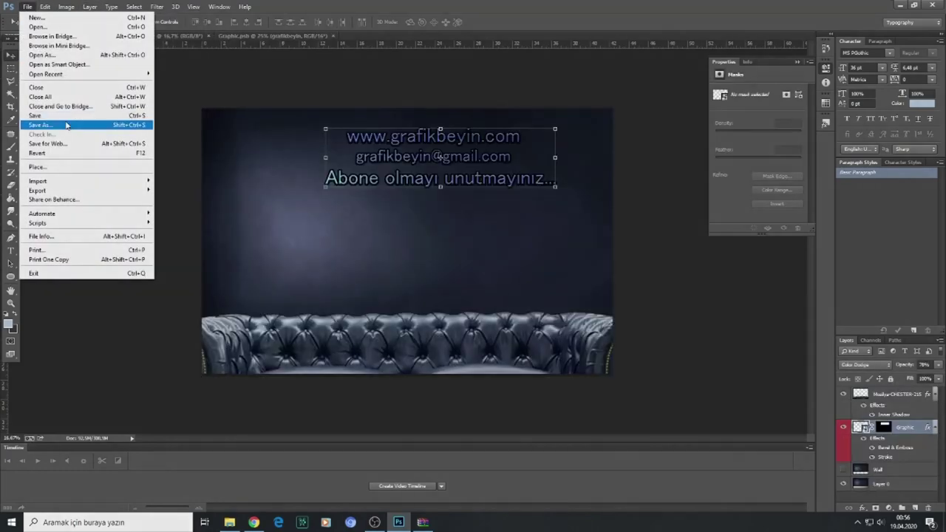